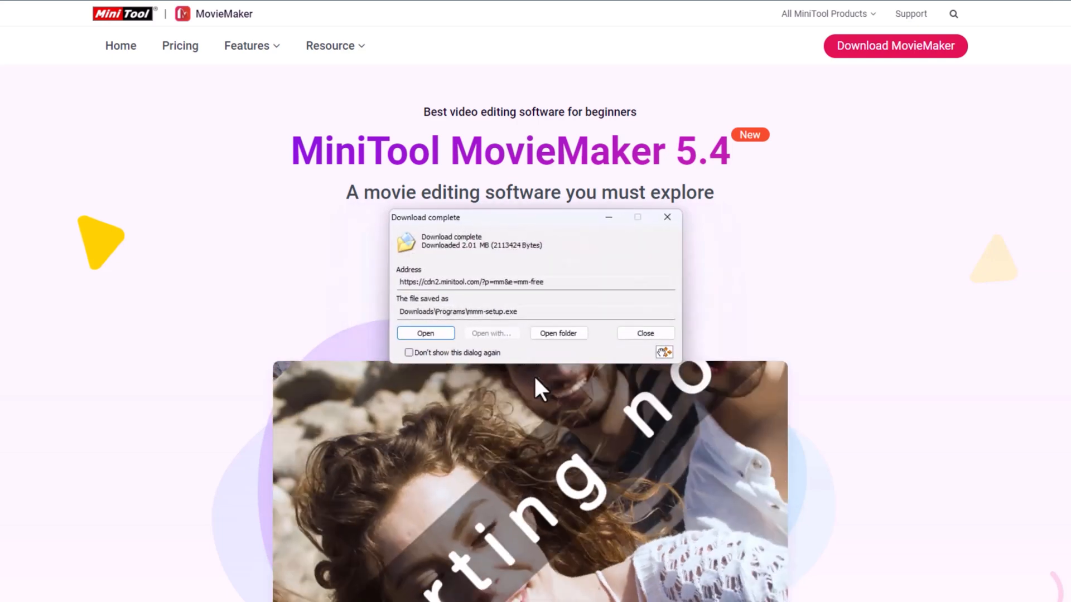
- Install MiniTool MovieMaker from the downloaded mmm-setup.exe and launch the program
left_click(414, 330)
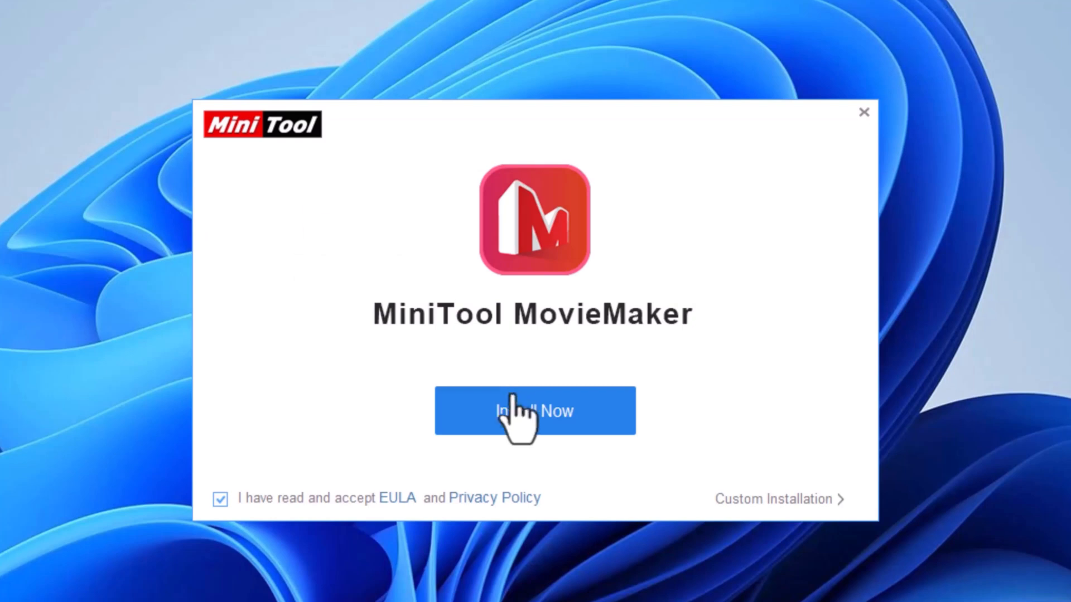
left_click(512, 396)
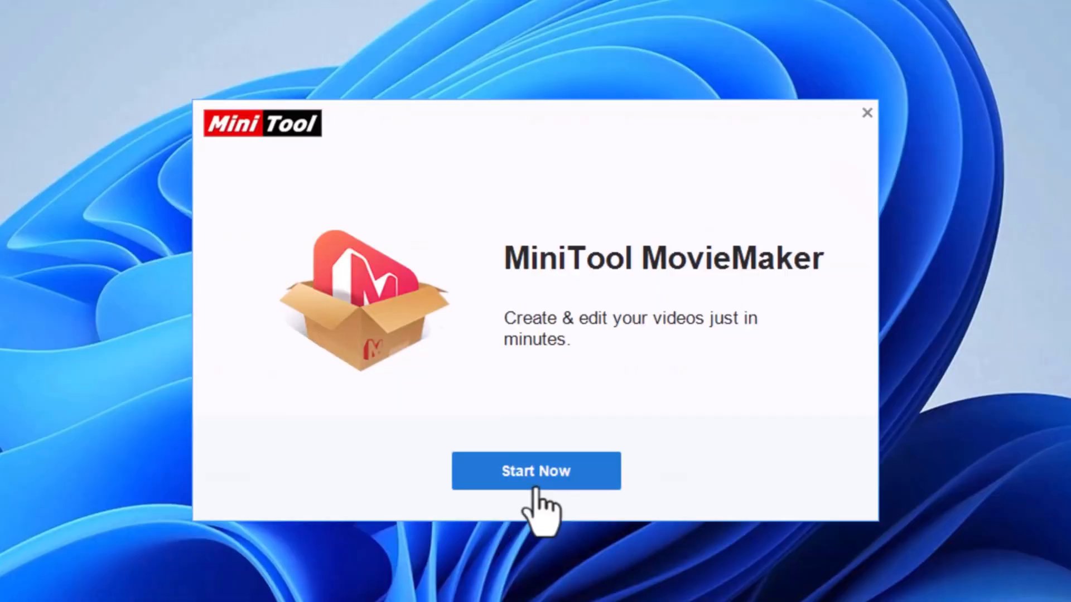
left_click(535, 485)
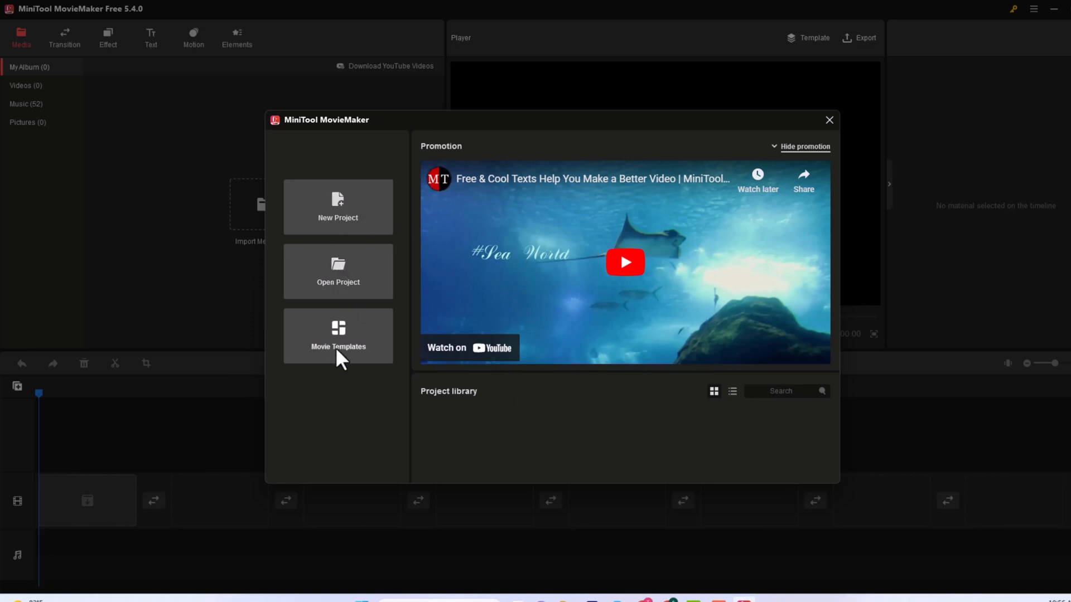
- Start a new project and import the DSCF2335 and Data recovary videos into the album
left_click(341, 208)
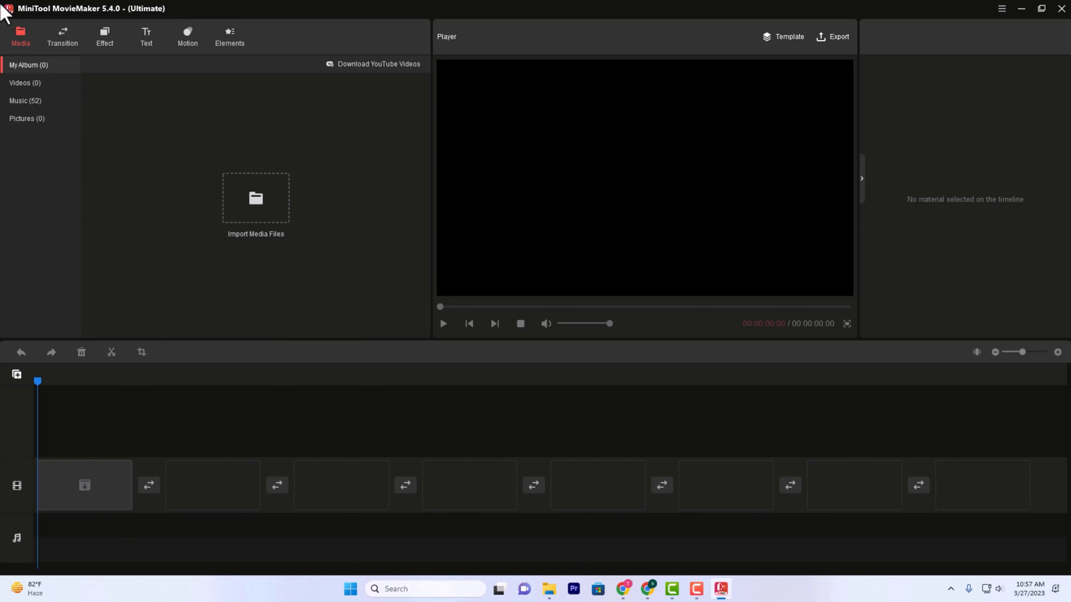
left_click(273, 229)
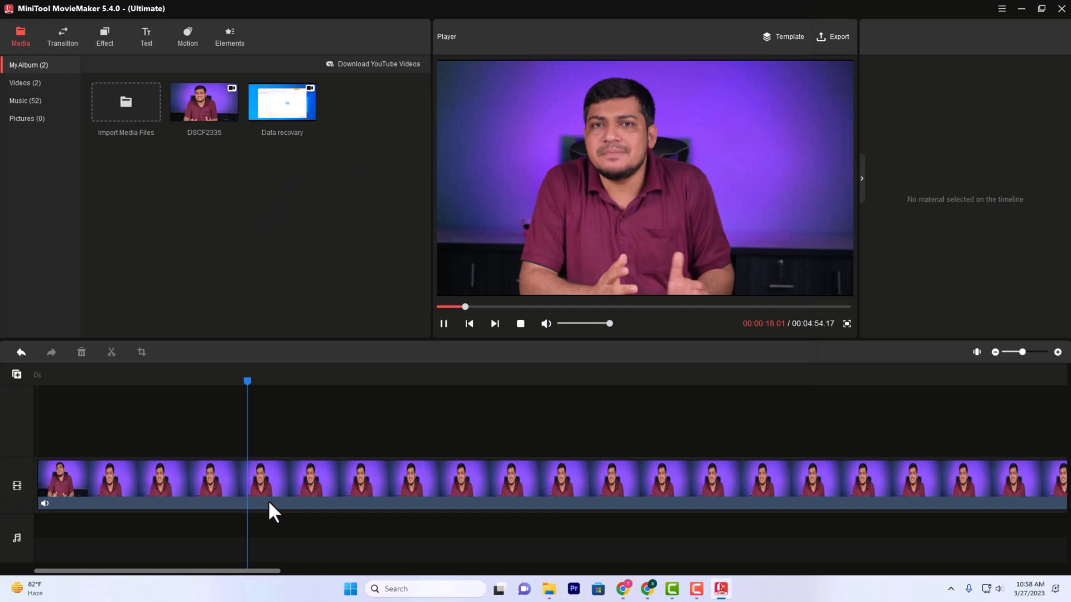
- Split the DSCF2335 clip on the timeline at 00:00:25.00
left_click(271, 502)
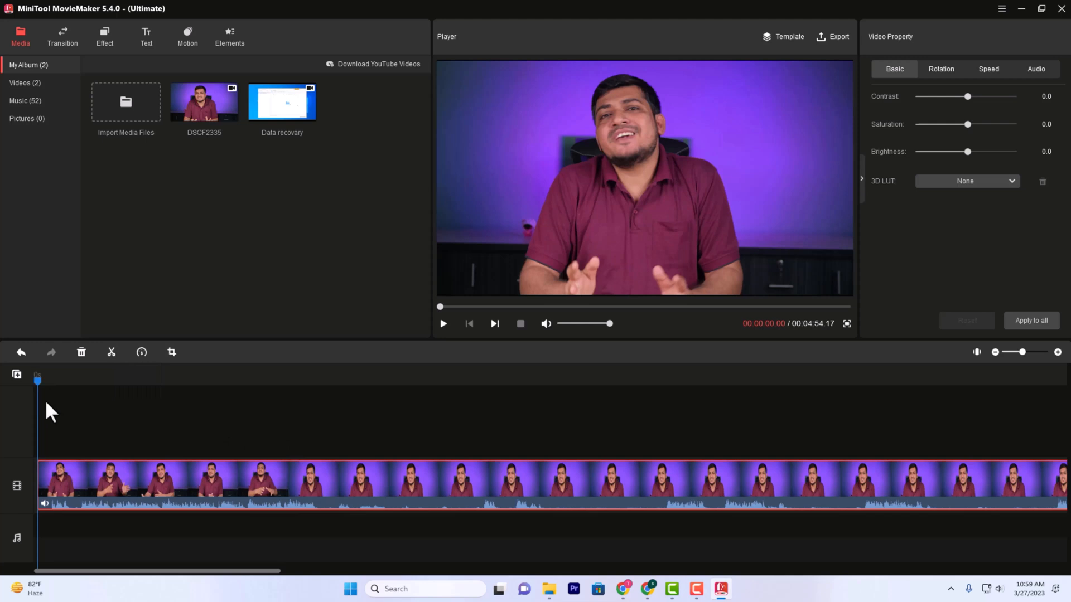
left_click_drag(38, 382, 329, 454)
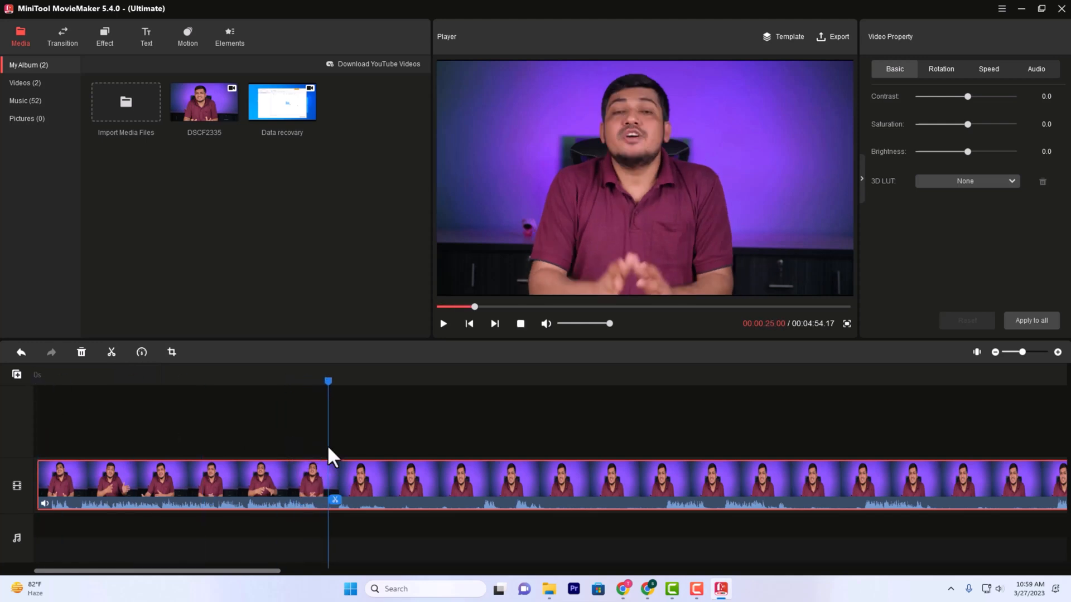
left_click(335, 500)
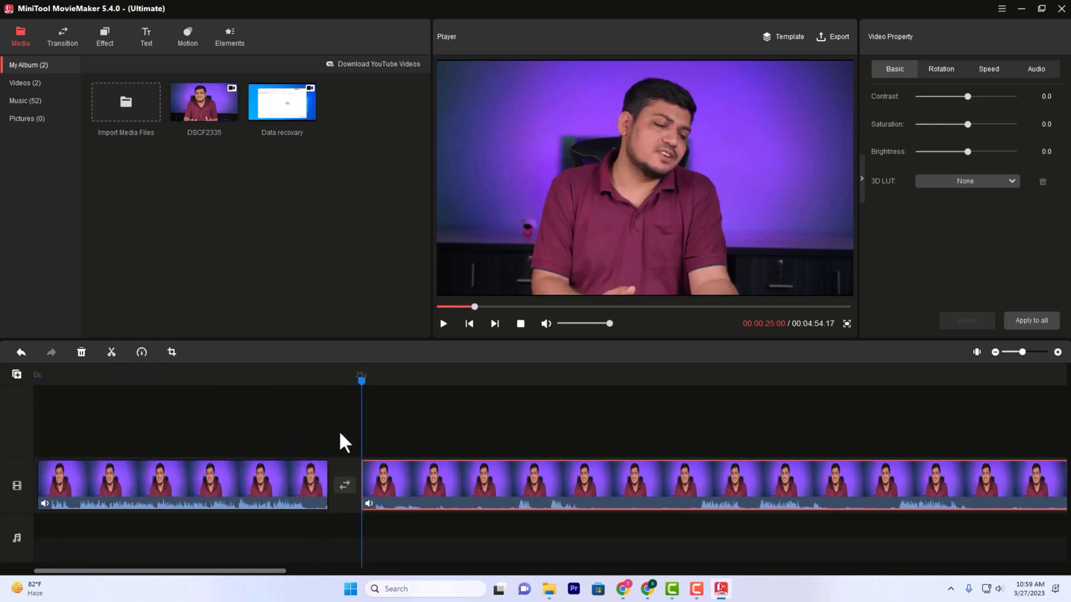
left_click(345, 500)
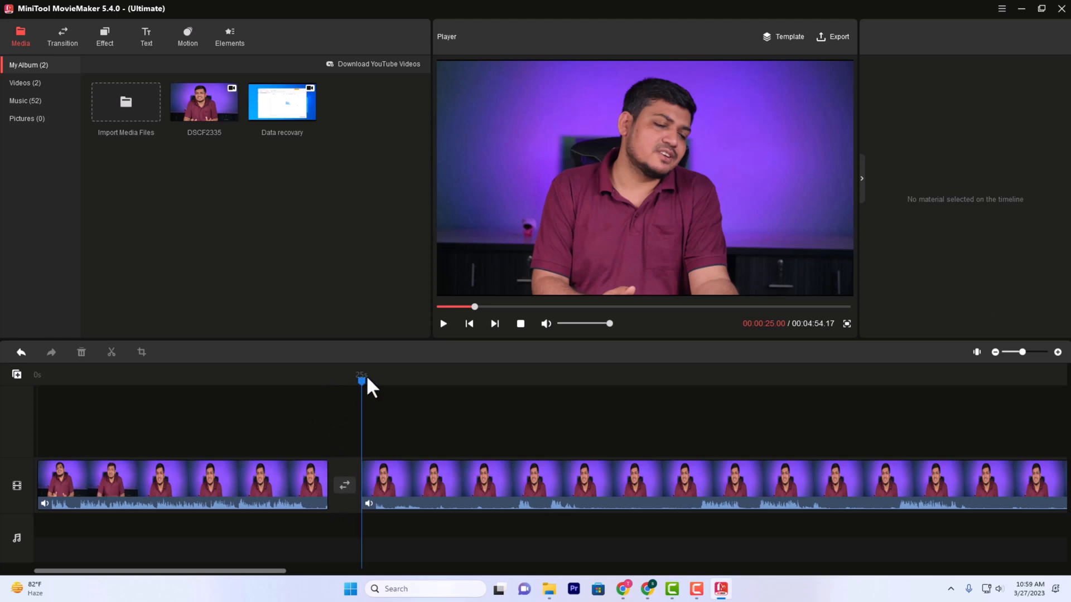
- Examine the full transition library for a transition suited to the cut between the two clips
left_click_drag(361, 396, 198, 396)
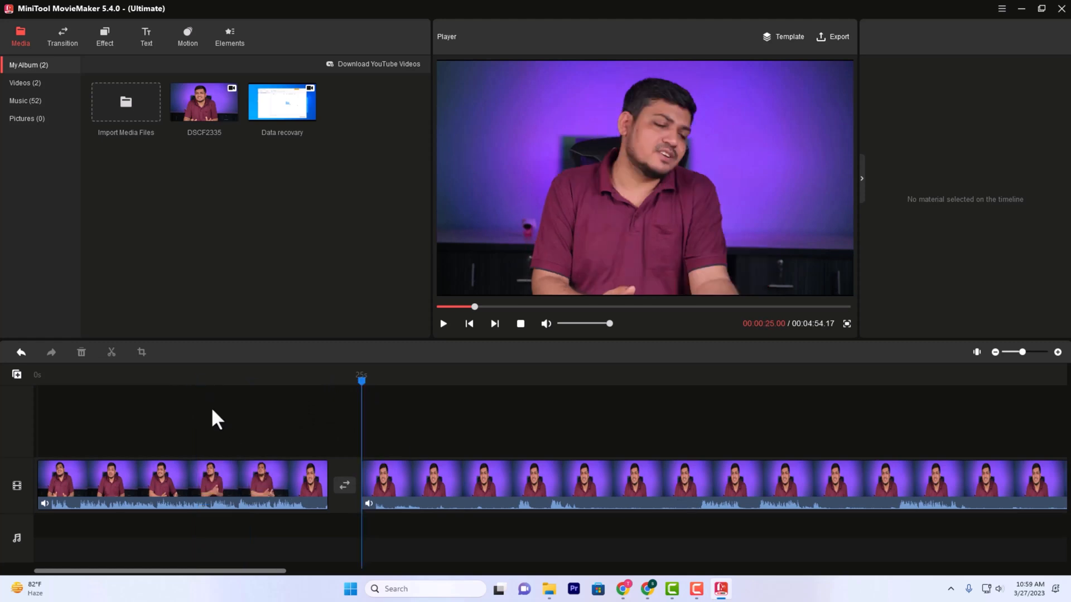
left_click_drag(362, 384, 348, 391)
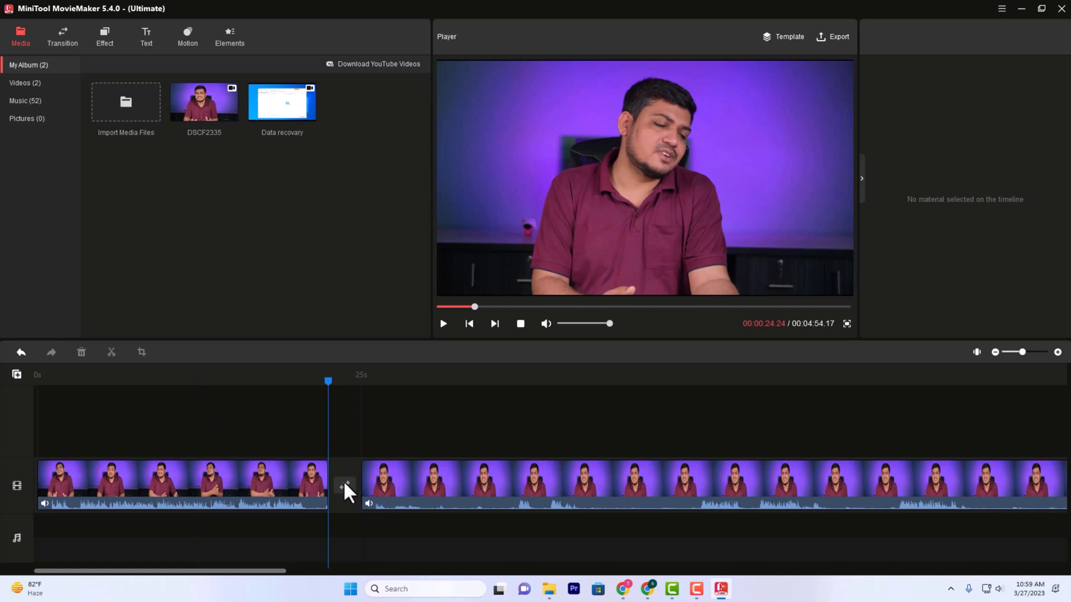
left_click(68, 43)
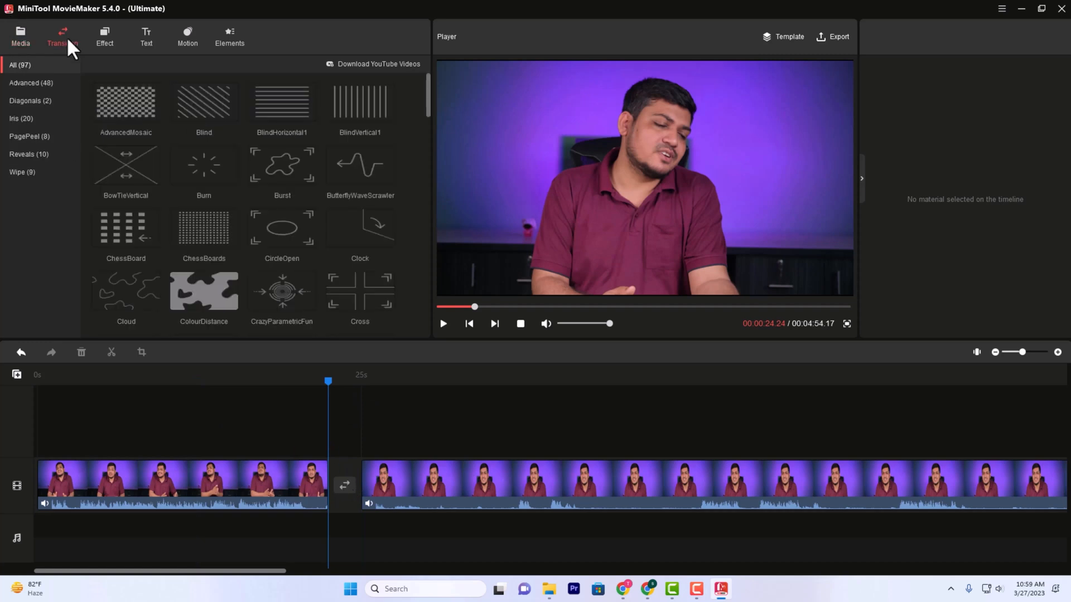
scroll(313, 221, "down", 4)
scroll(301, 232, "down", 5)
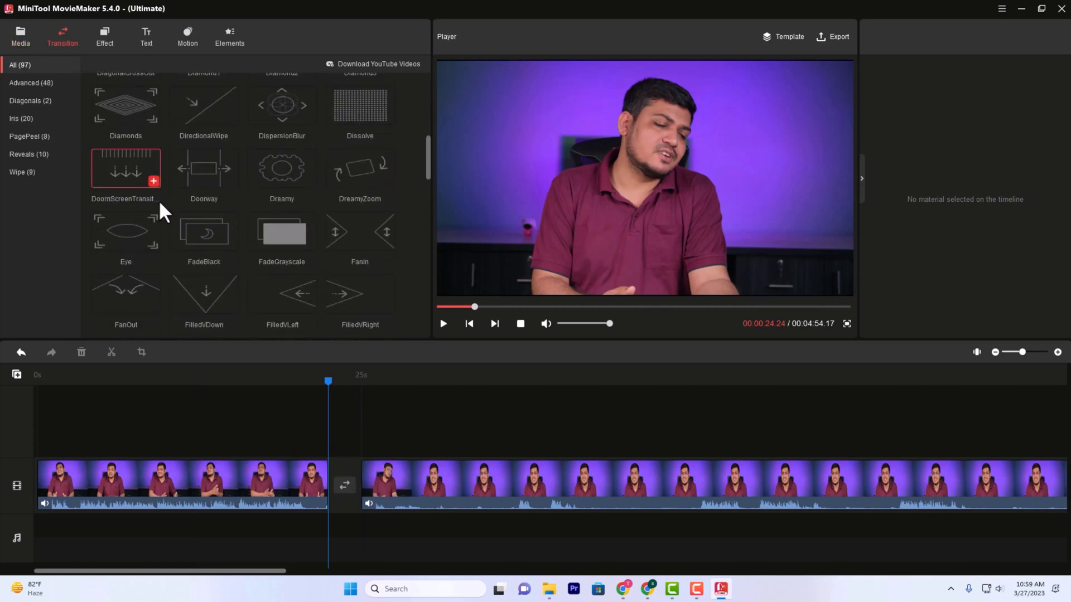
scroll(301, 223, "up", 6)
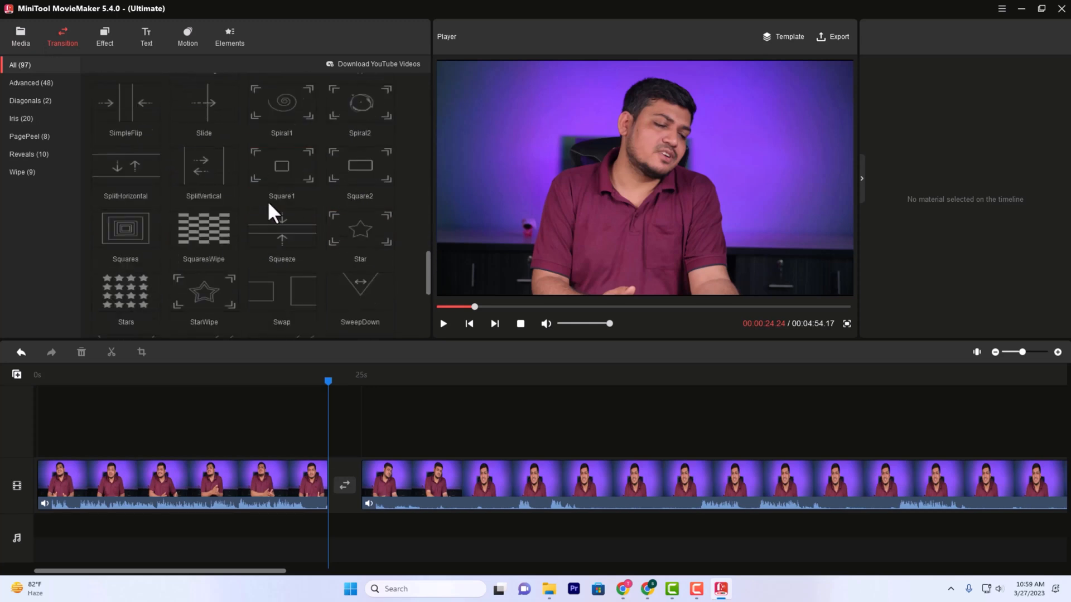
scroll(226, 193, "up", 5)
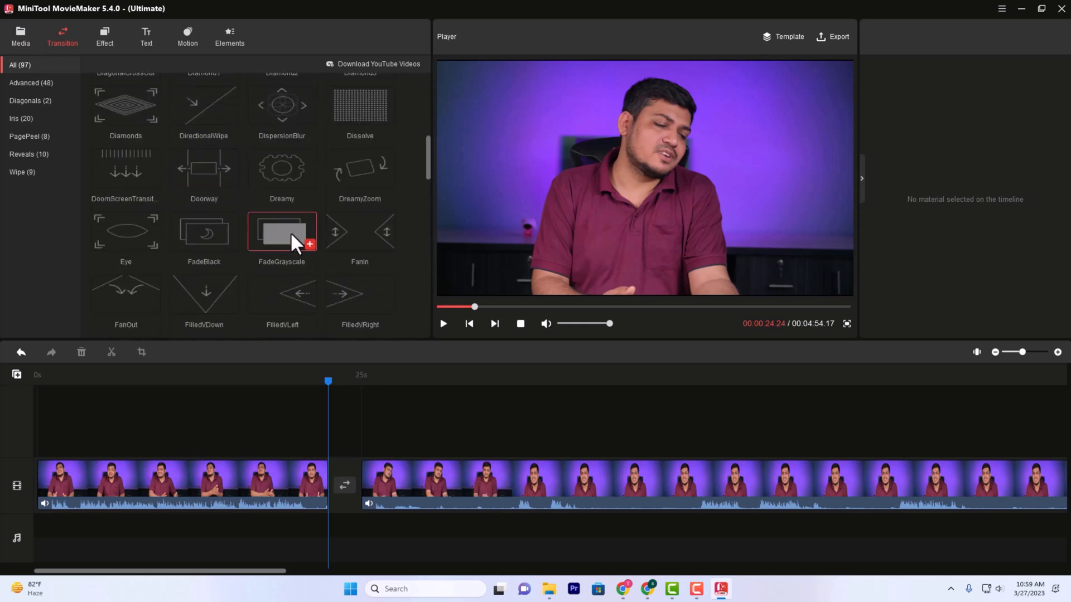
scroll(251, 251, "up", 1)
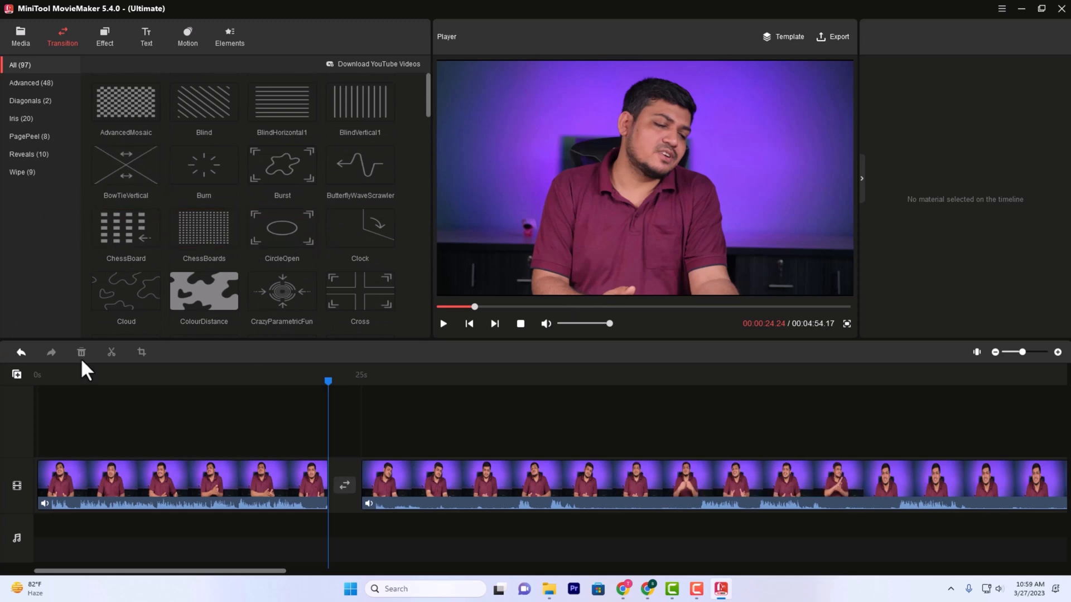
- Split the first timeline clip at 00:00:16.19 to create another cut
left_click(232, 397)
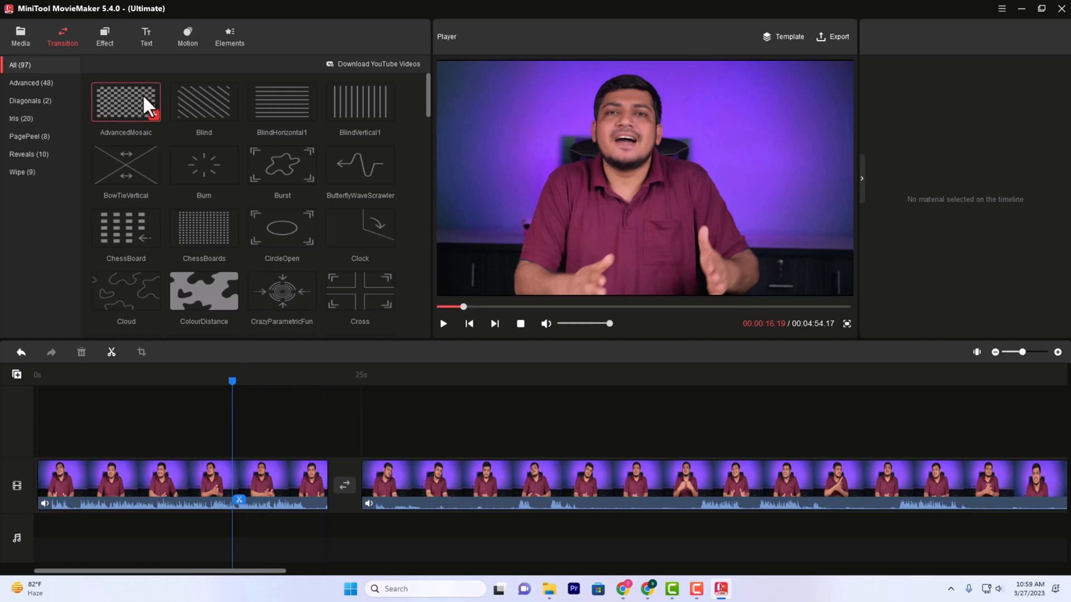
left_click_drag(296, 334, 344, 491)
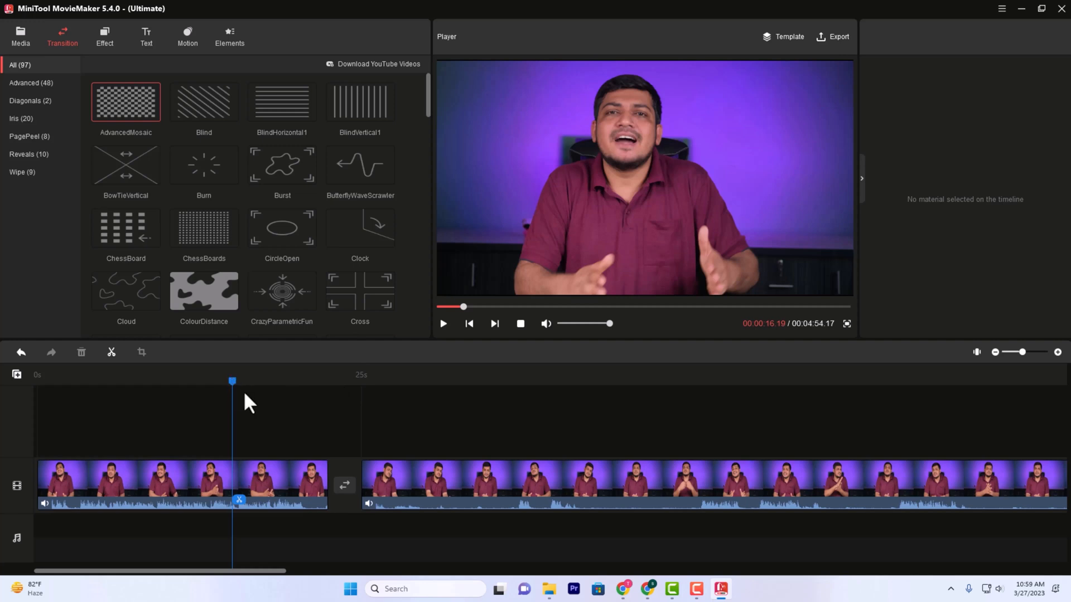
left_click(239, 500)
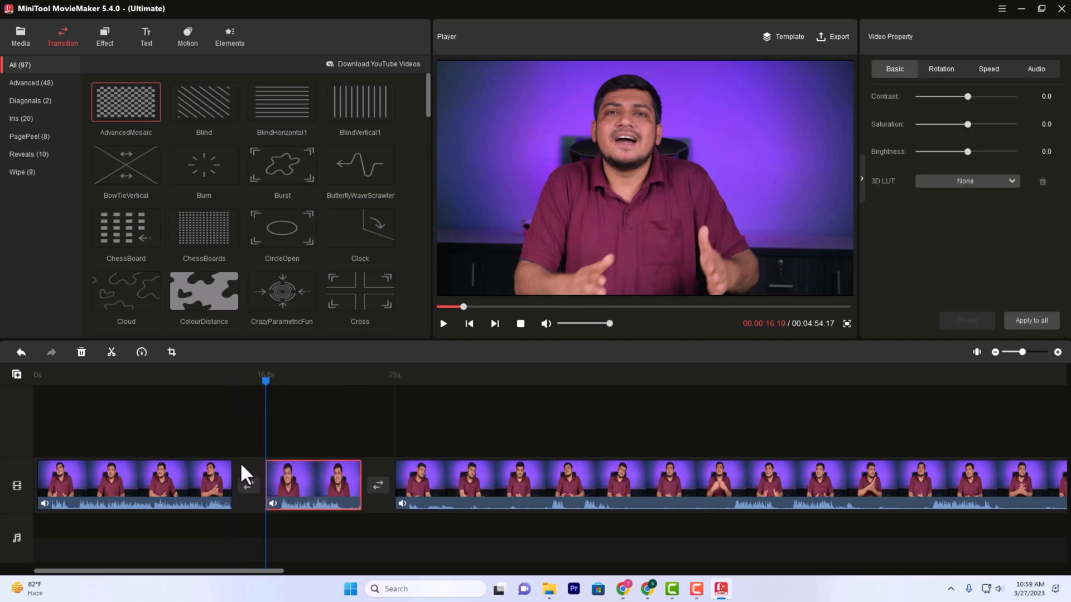
- Add the AdvancedMosaic transition between the first and second clips and play it back
left_click_drag(123, 100, 244, 490)
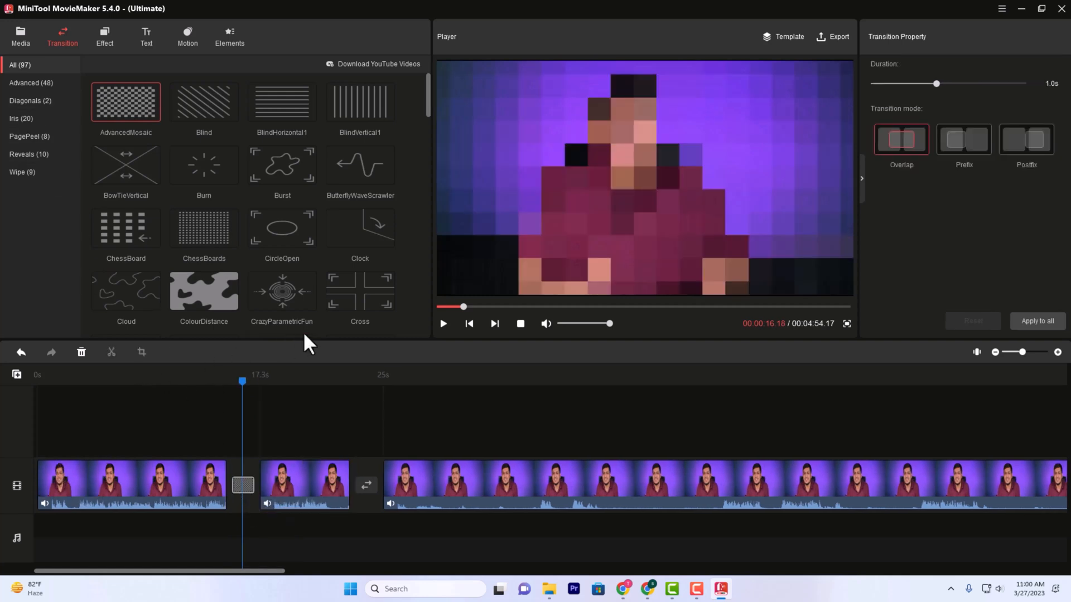
key("space")
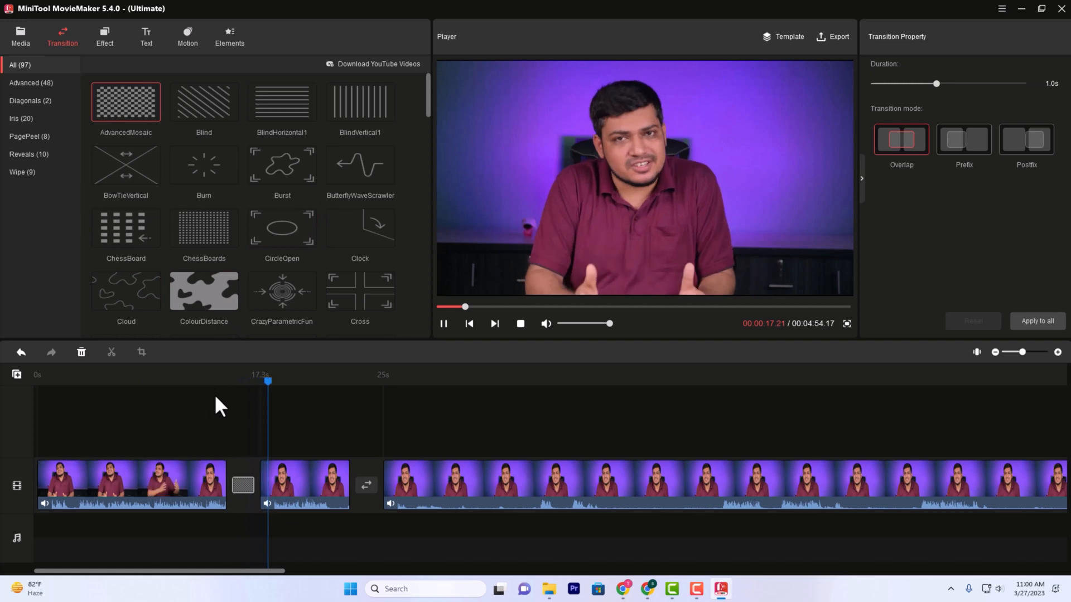
left_click(207, 392)
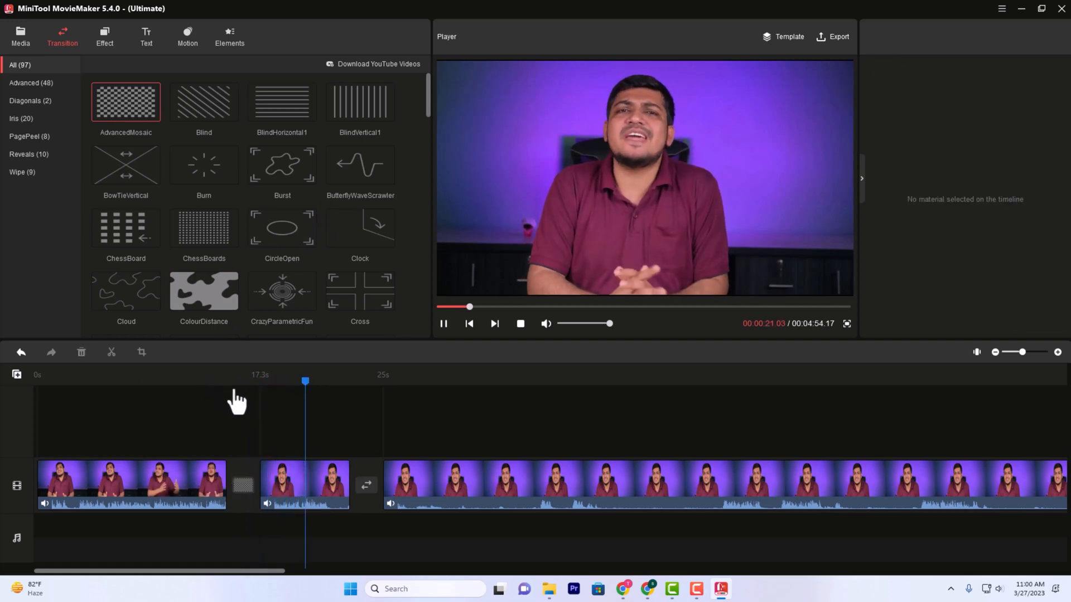
- Add the Doorway transition from the Advanced category between the second and third clips and preview it
left_click(22, 85)
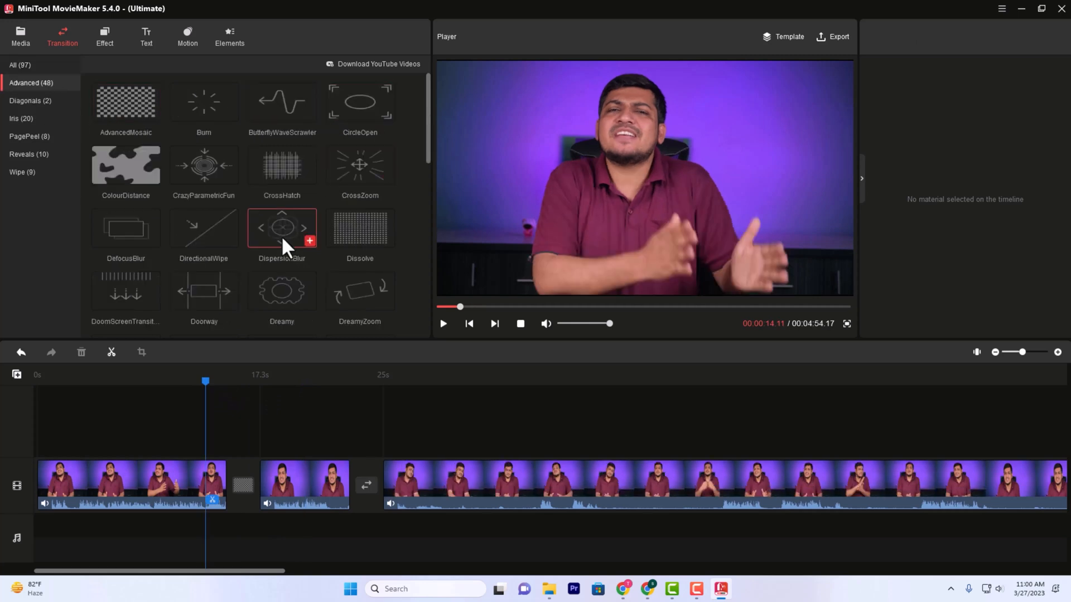
scroll(270, 178, "down", 3)
left_click(186, 132)
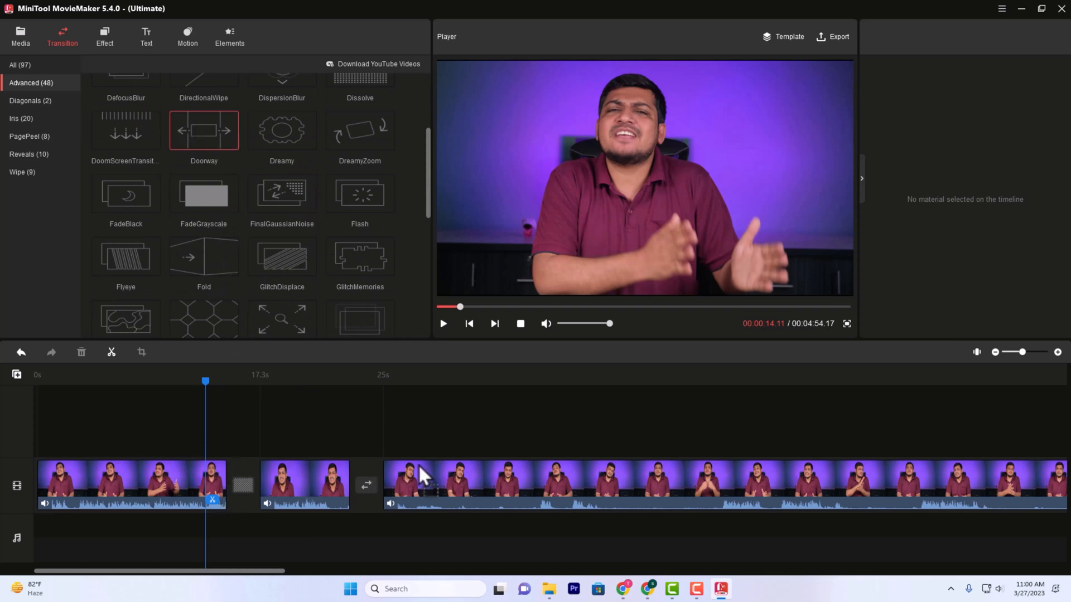
left_click_drag(368, 490, 367, 487)
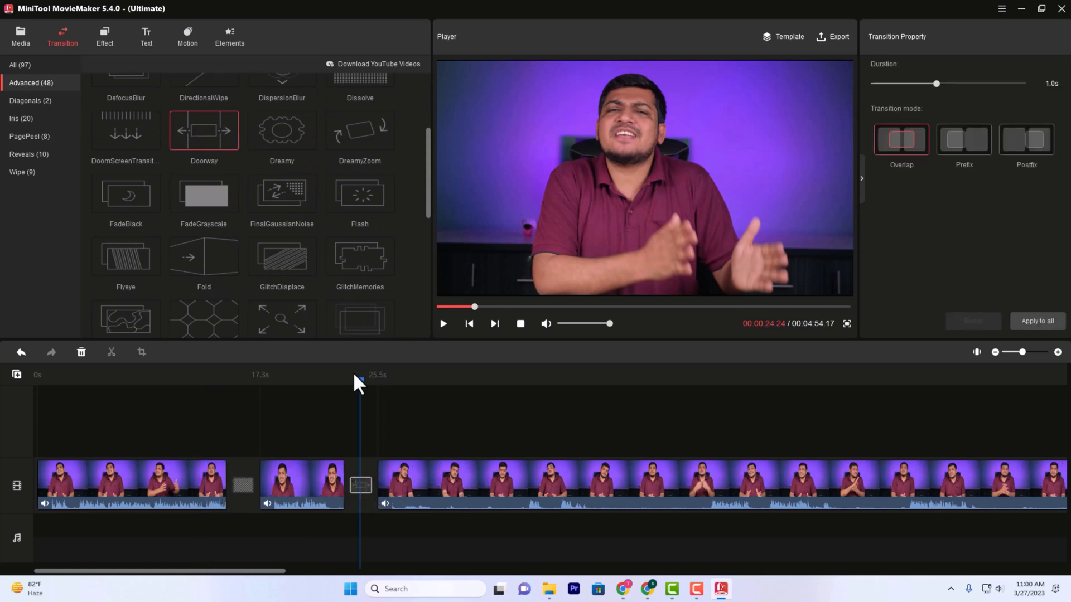
key("space")
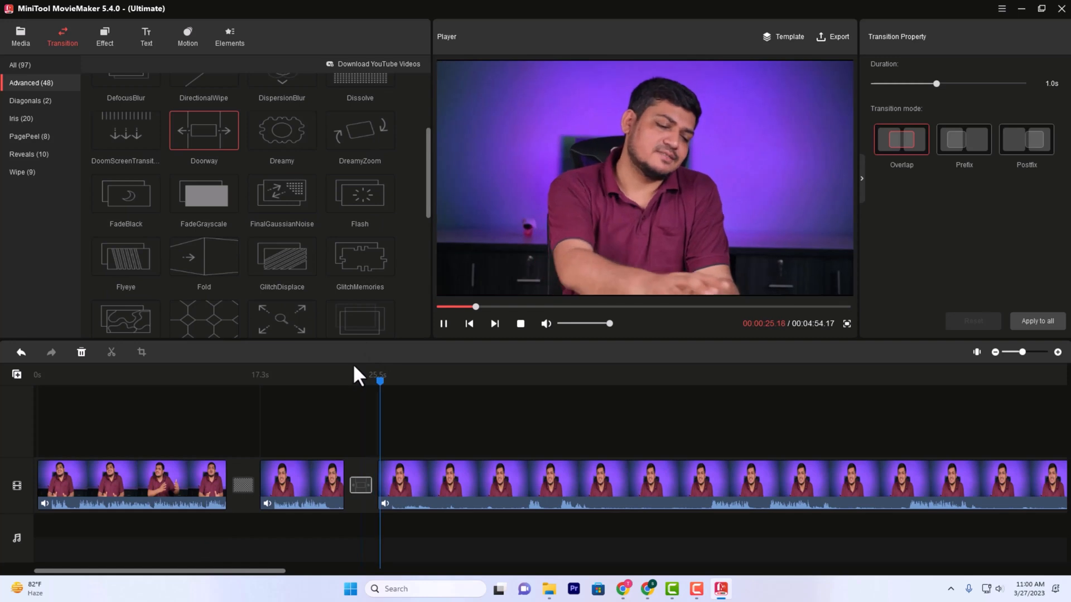
key("space")
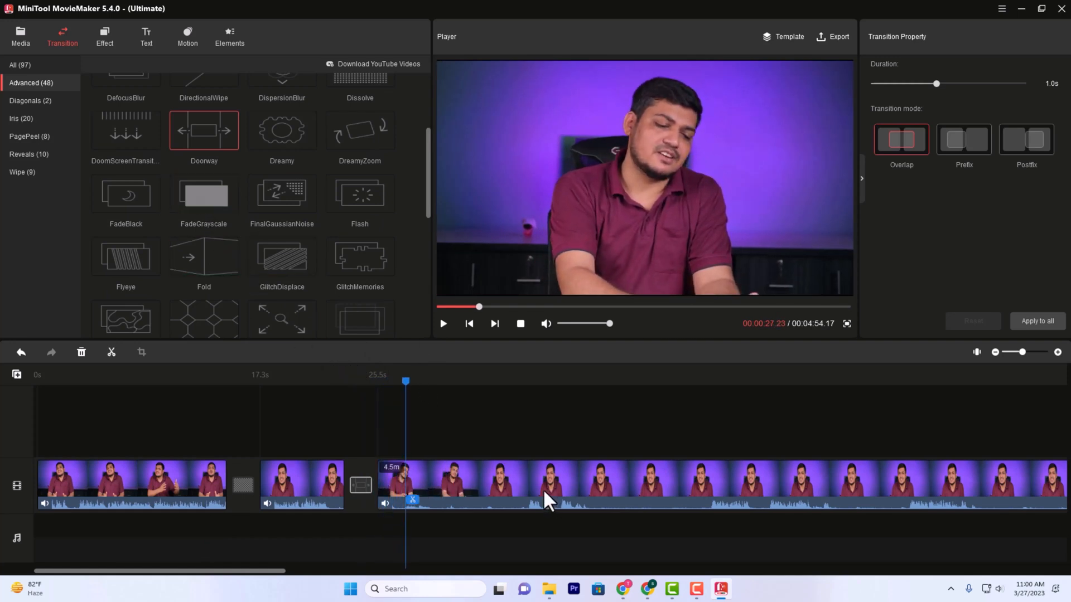
- Split the last timeline clip at 00:00:31.16
left_click(476, 496)
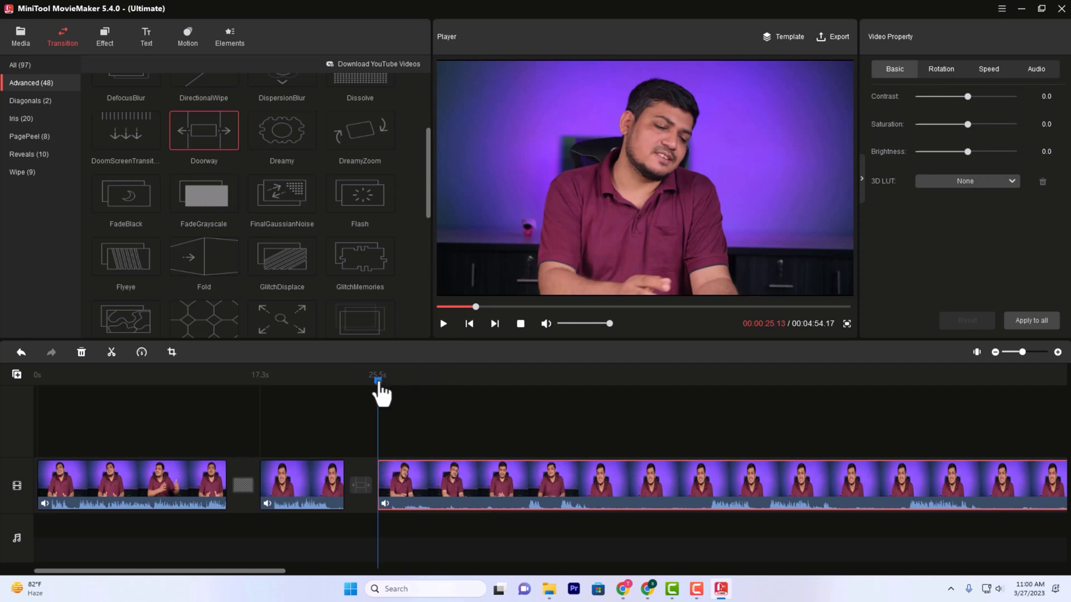
left_click_drag(381, 393, 450, 385)
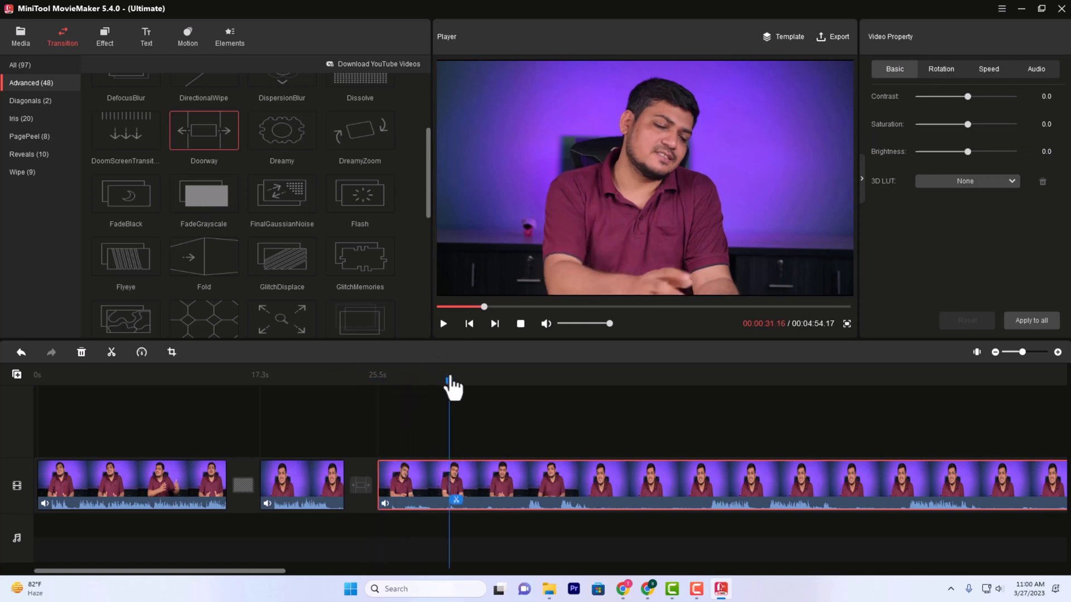
left_click(456, 500)
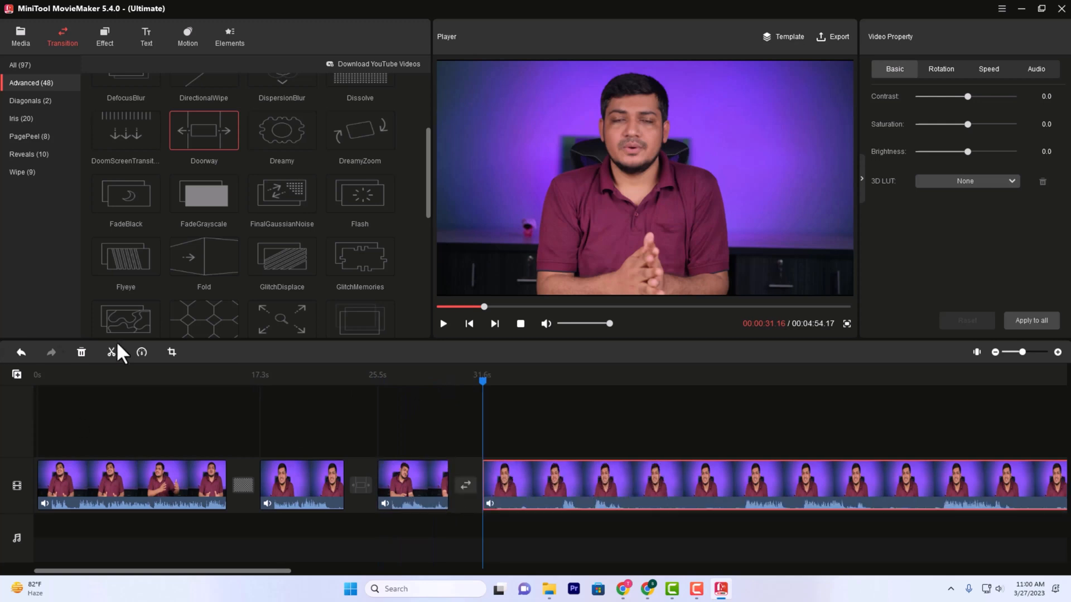
- Look through the transition categories and add BlindHorizontal1 from Wipe between the third and fourth clips
left_click(142, 352)
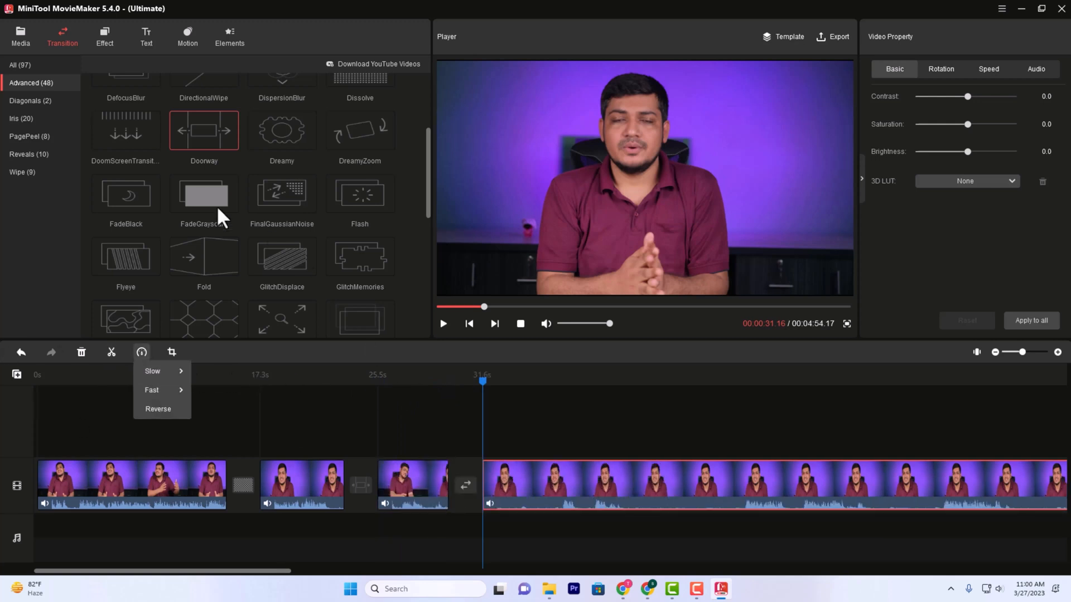
left_click(27, 101)
left_click(37, 66)
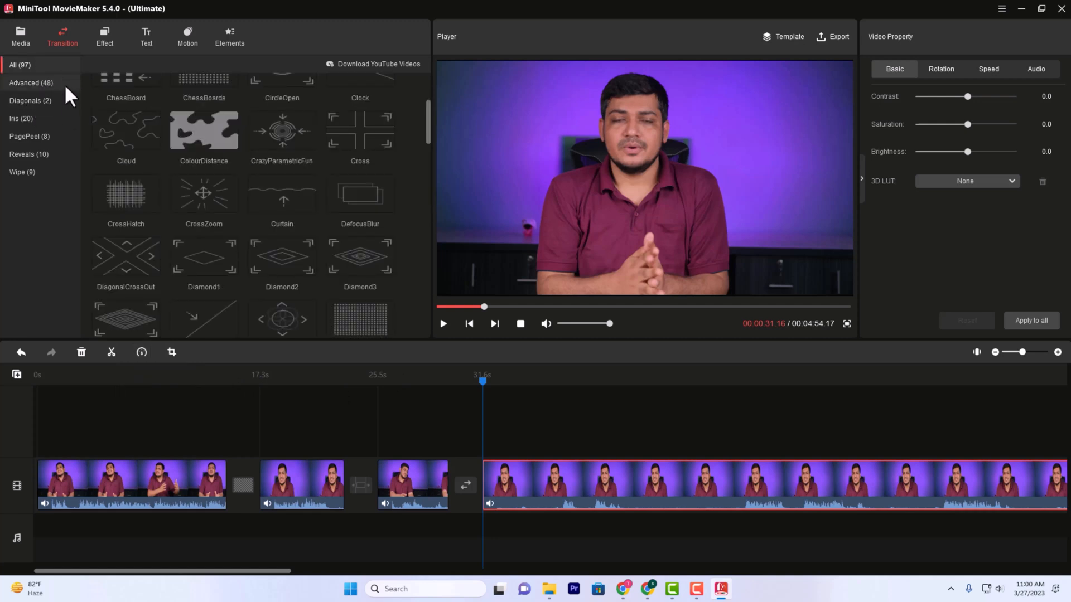
left_click(29, 101)
left_click(25, 118)
left_click(24, 136)
left_click(23, 154)
left_click(22, 173)
left_click_drag(210, 128, 464, 485)
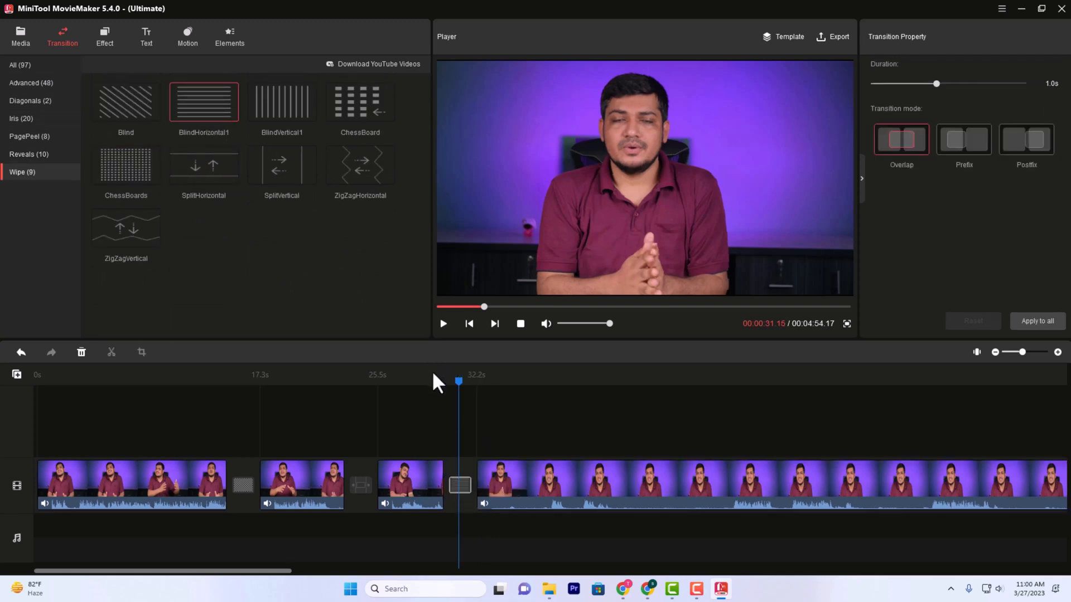
- Preview the BlindHorizontal1 transition, starting playback just before it at 00:00:30.13
left_click(438, 399)
left_click_drag(459, 390, 437, 402)
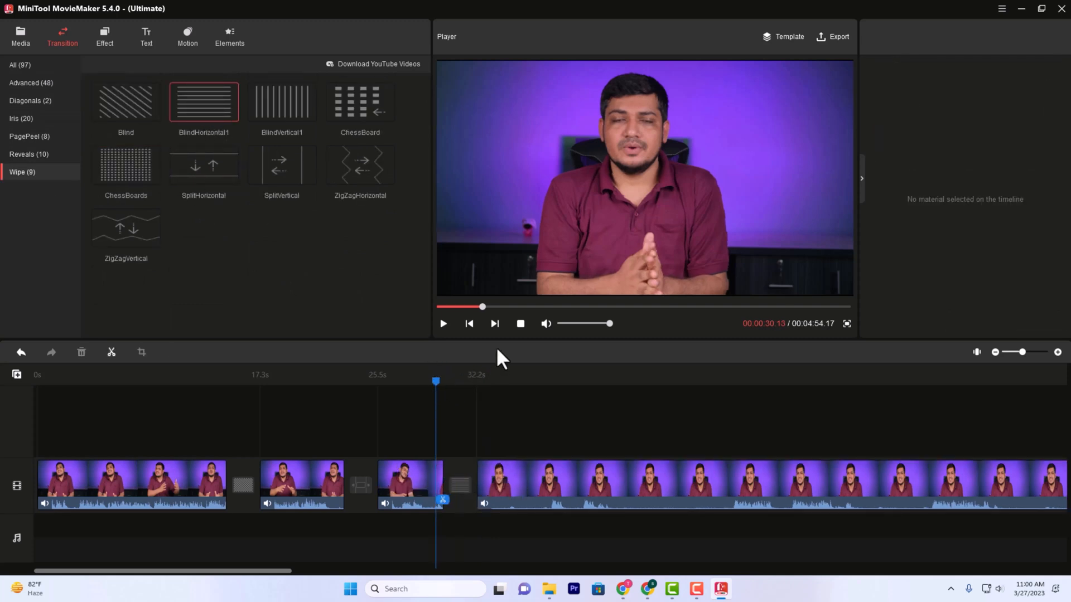
left_click(440, 323)
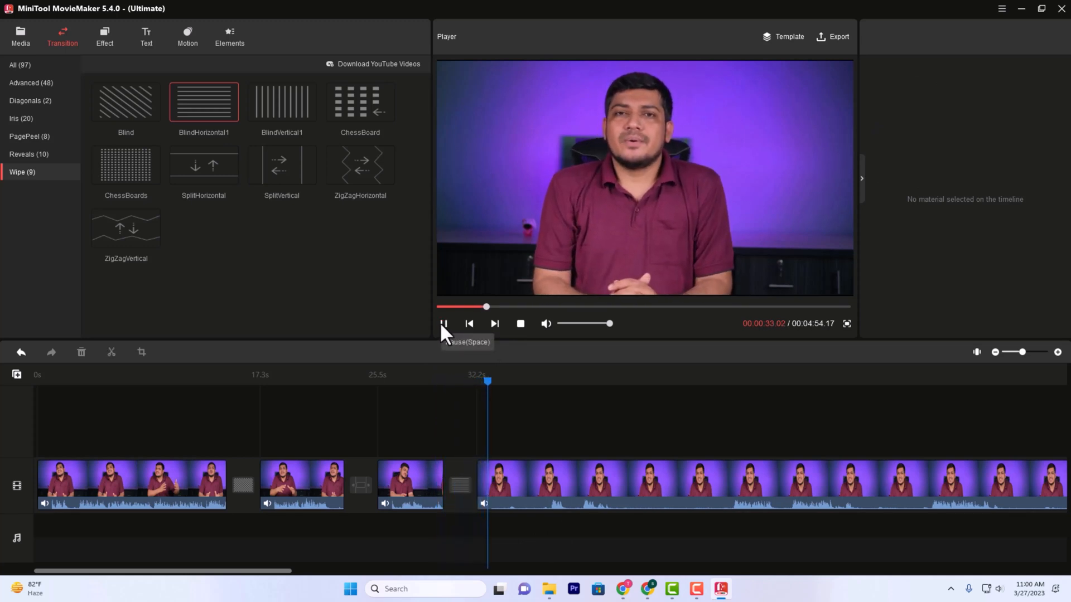
- Stop the preview and apply the Beautify effect to the second timeline clip
left_click(441, 323)
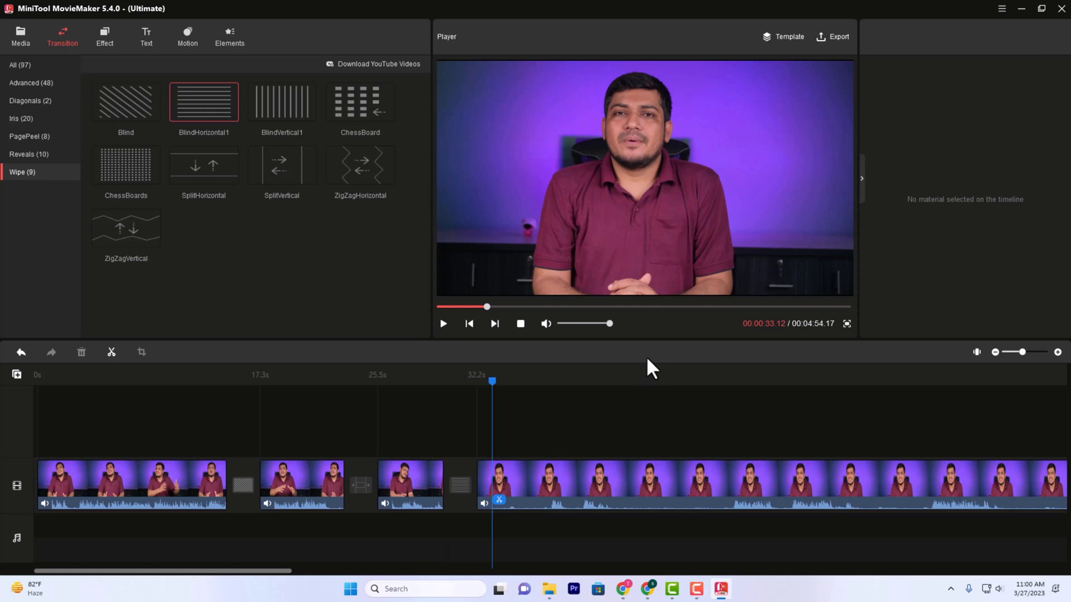
left_click_drag(492, 383, 631, 383)
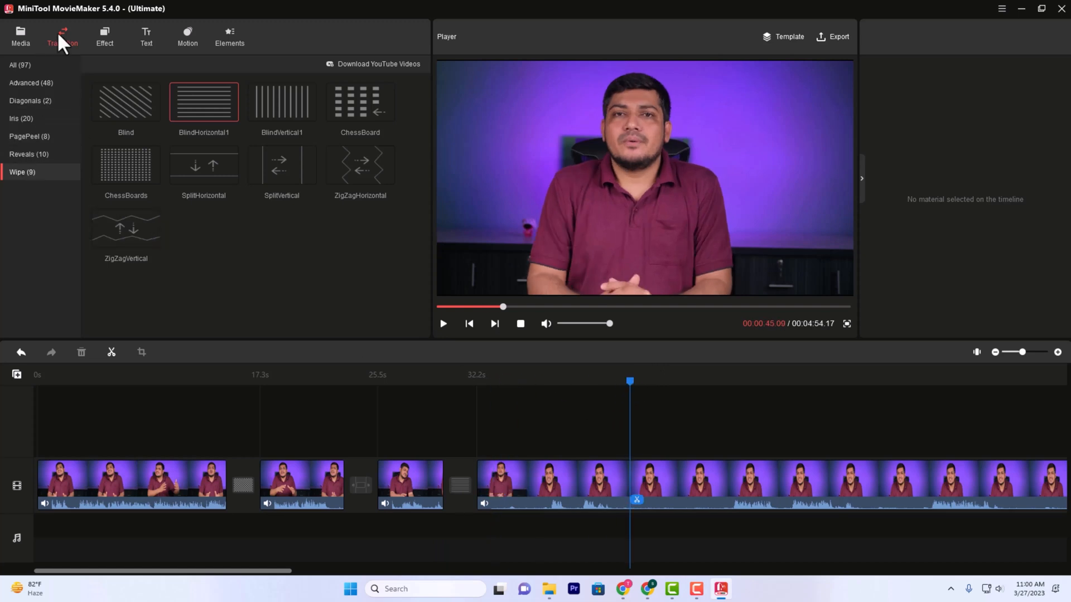
left_click(105, 39)
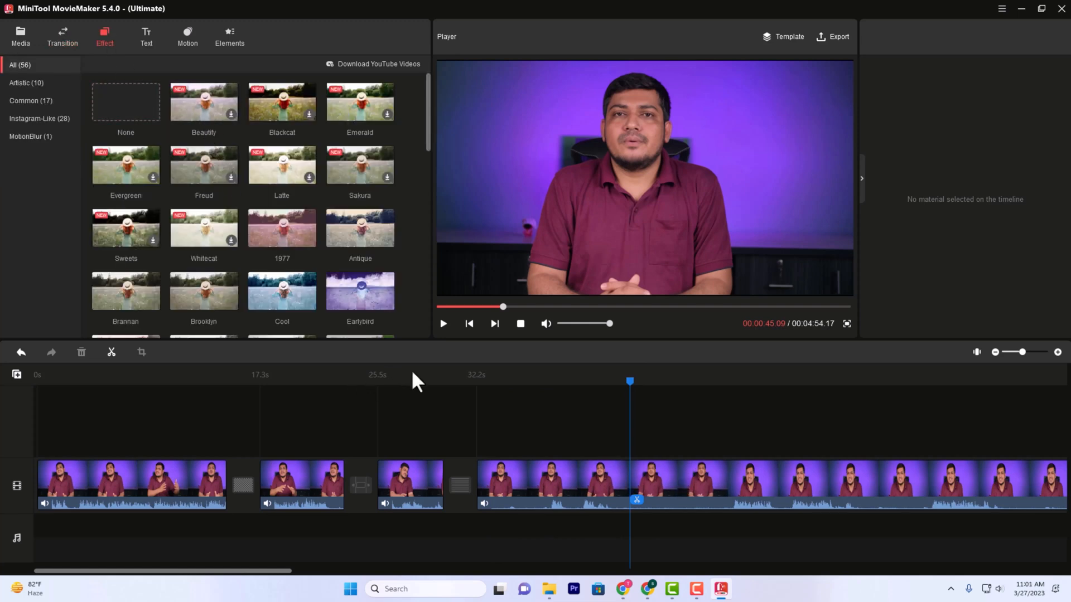
left_click_drag(634, 383, 287, 392)
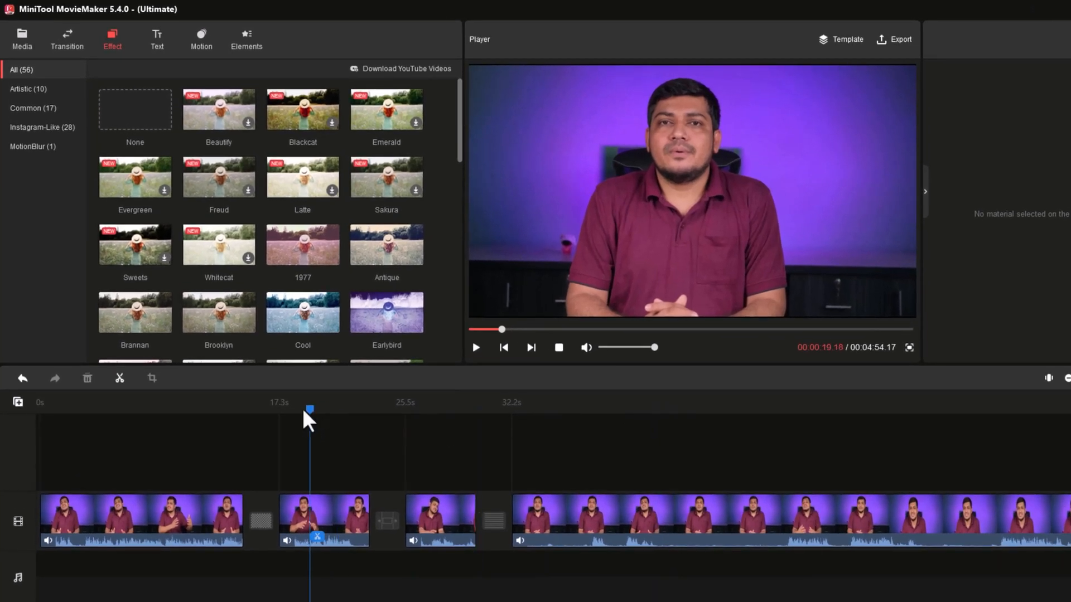
mouse_move(248, 125)
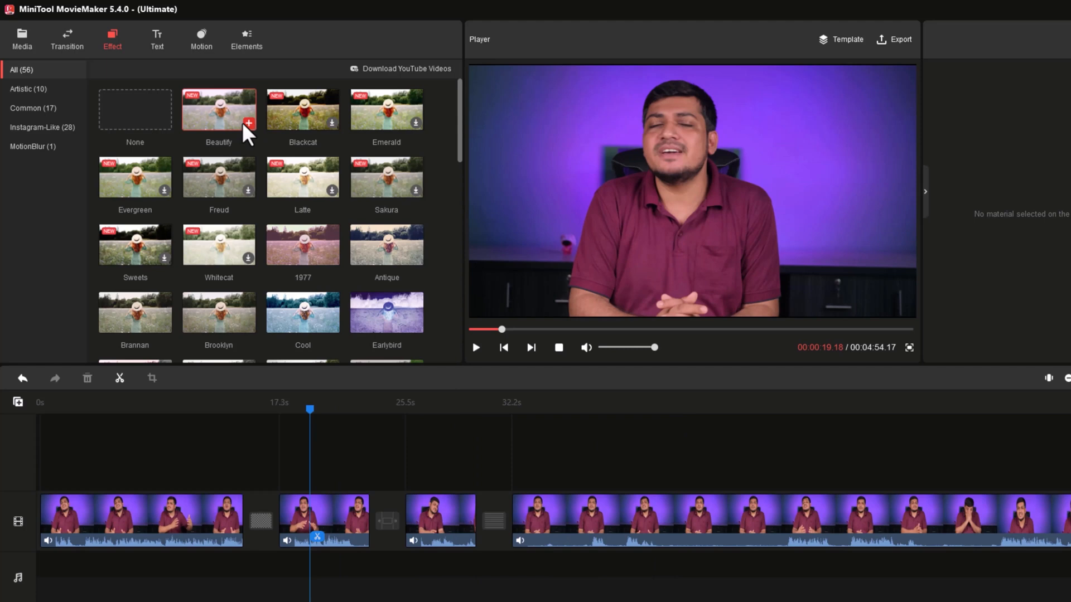
left_click_drag(287, 343, 309, 523)
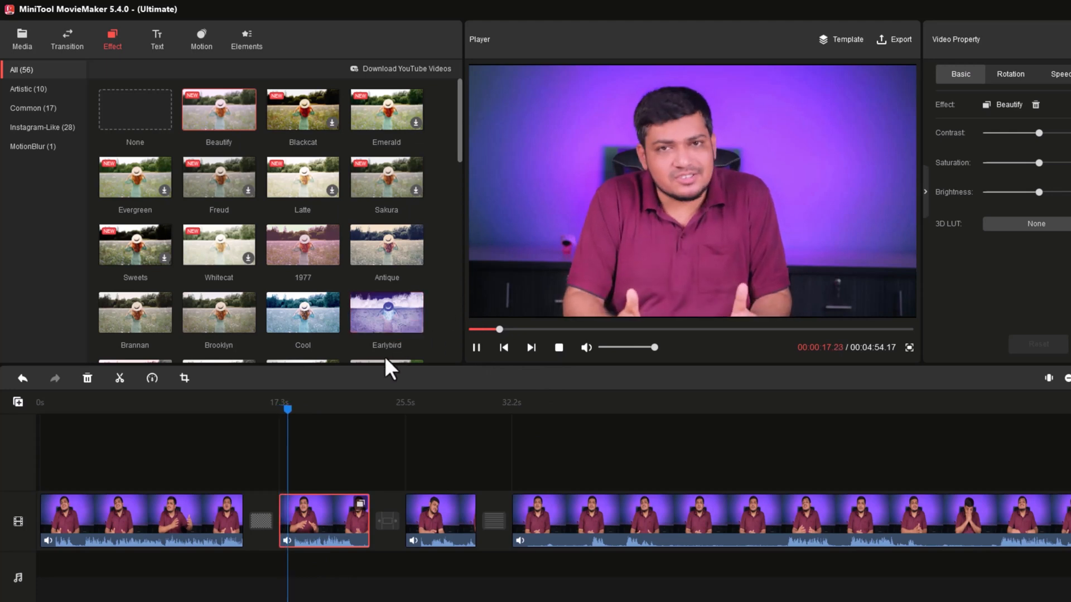
- Replace the second clip's effect with Blackcat and split that clip at 00:00:17.20
mouse_move(328, 122)
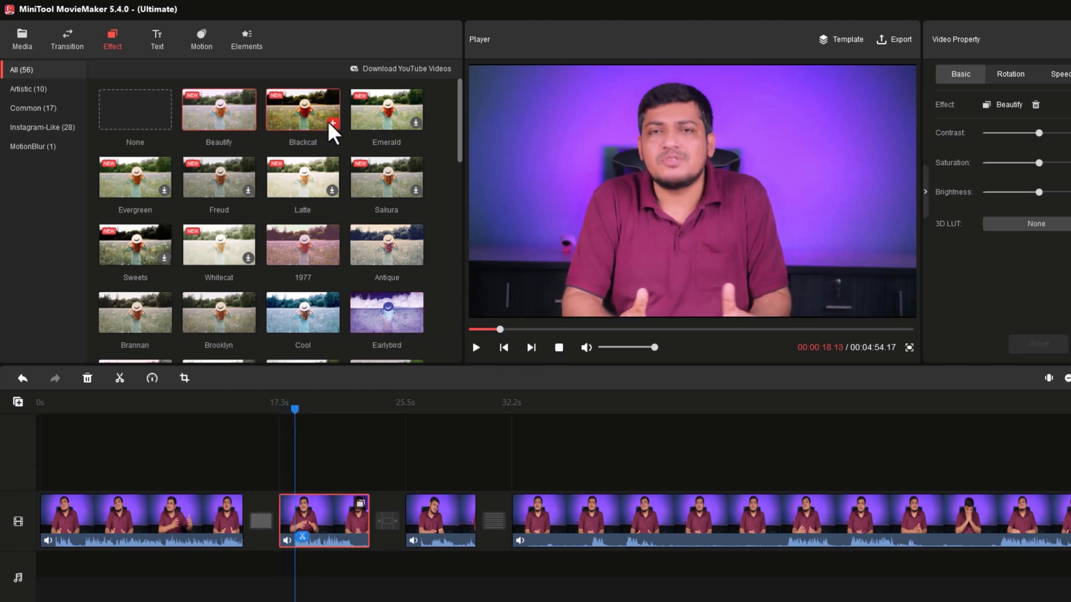
left_click(319, 114)
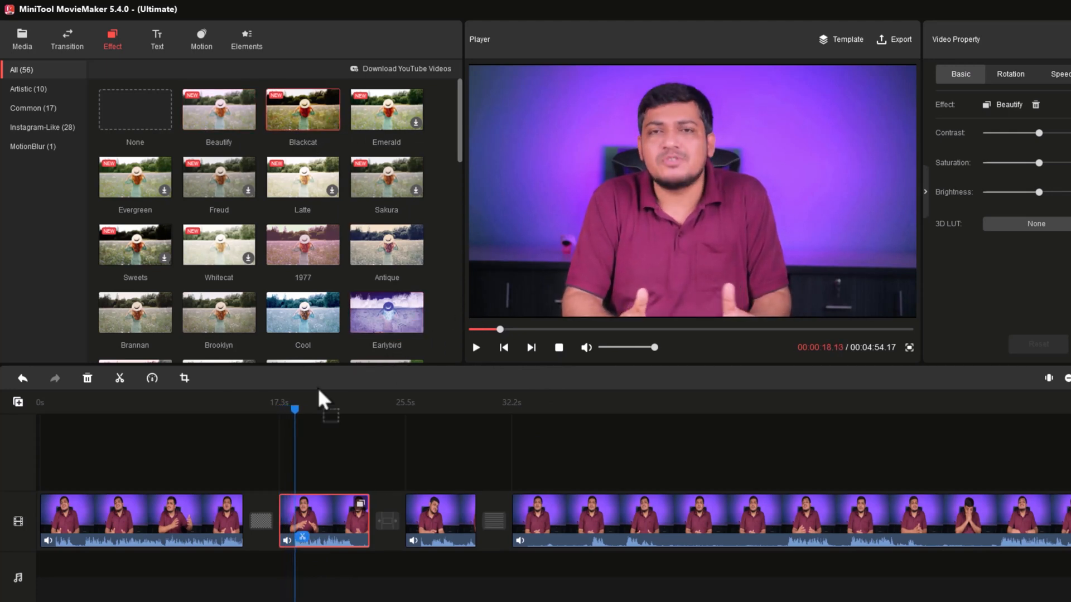
left_click_drag(300, 533, 300, 533)
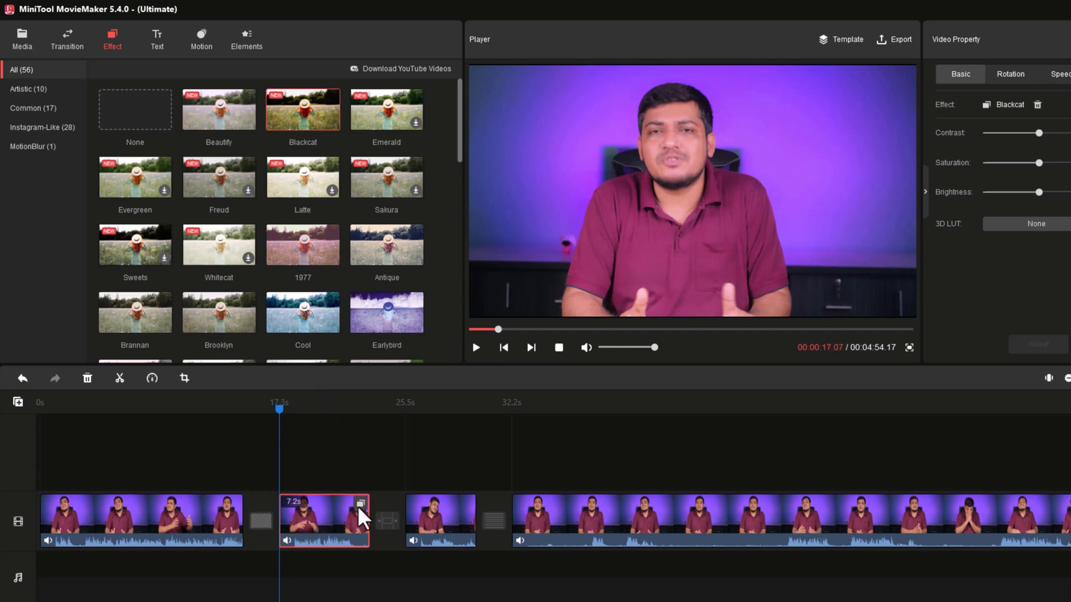
left_click(295, 529)
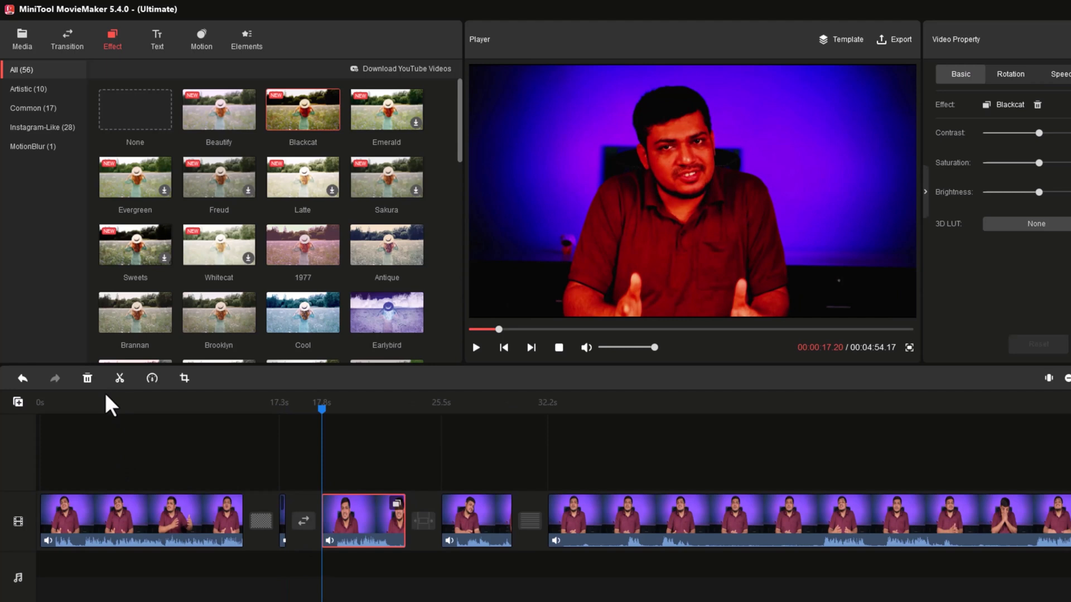
- Try to apply the Blackcat effect to the first timeline clip
left_click_drag(322, 409, 140, 408)
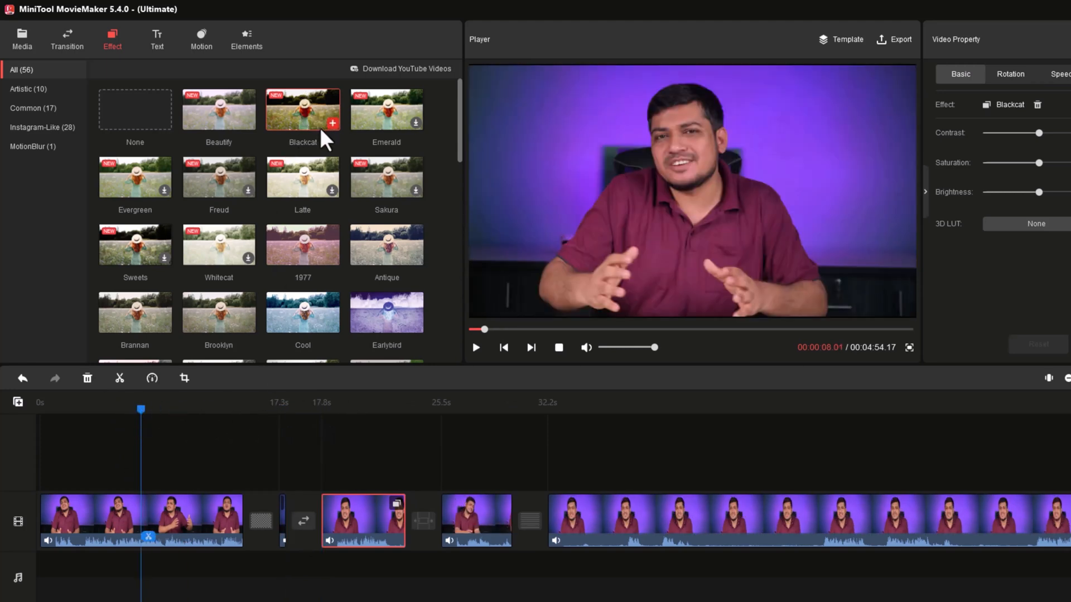
left_click(328, 125)
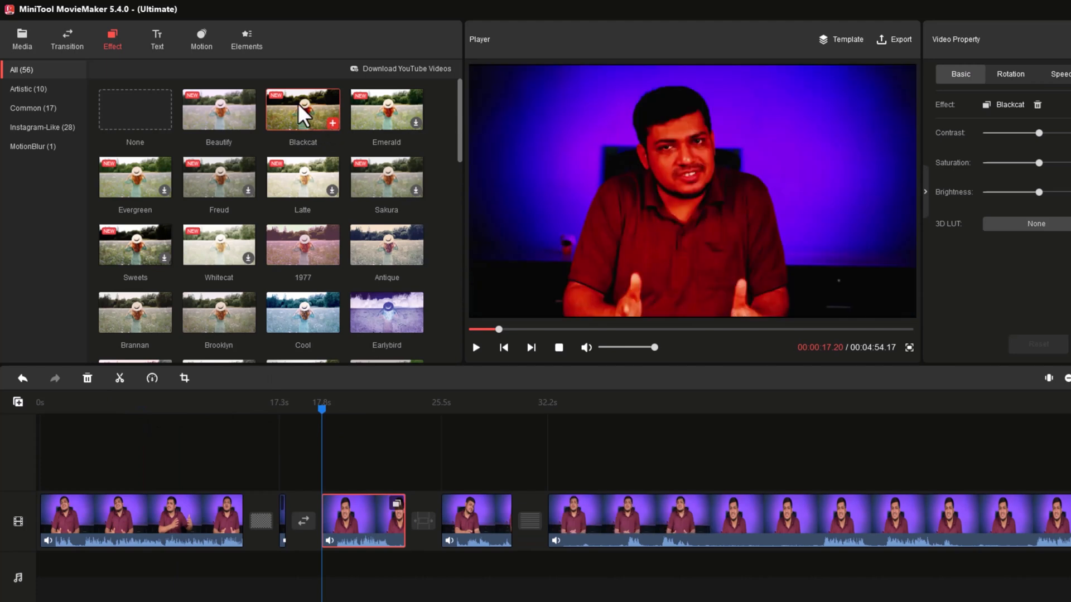
left_click_drag(113, 467, 144, 437)
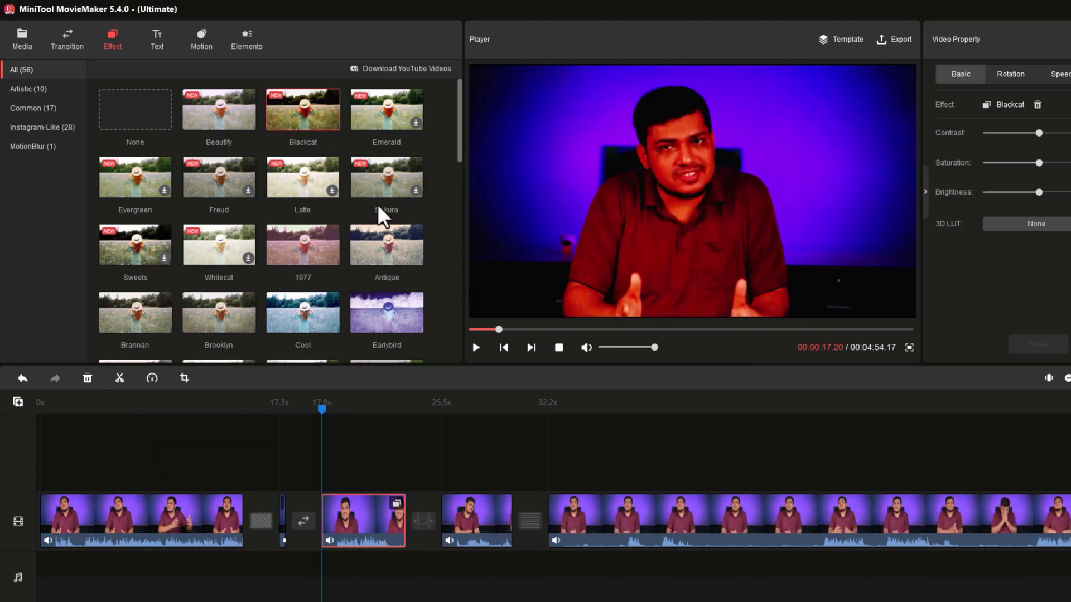
- Try the Refresh, Posterization, Lightness, FilmGrain and Lomo effects on the selected clip
scroll(292, 267, "down", 6)
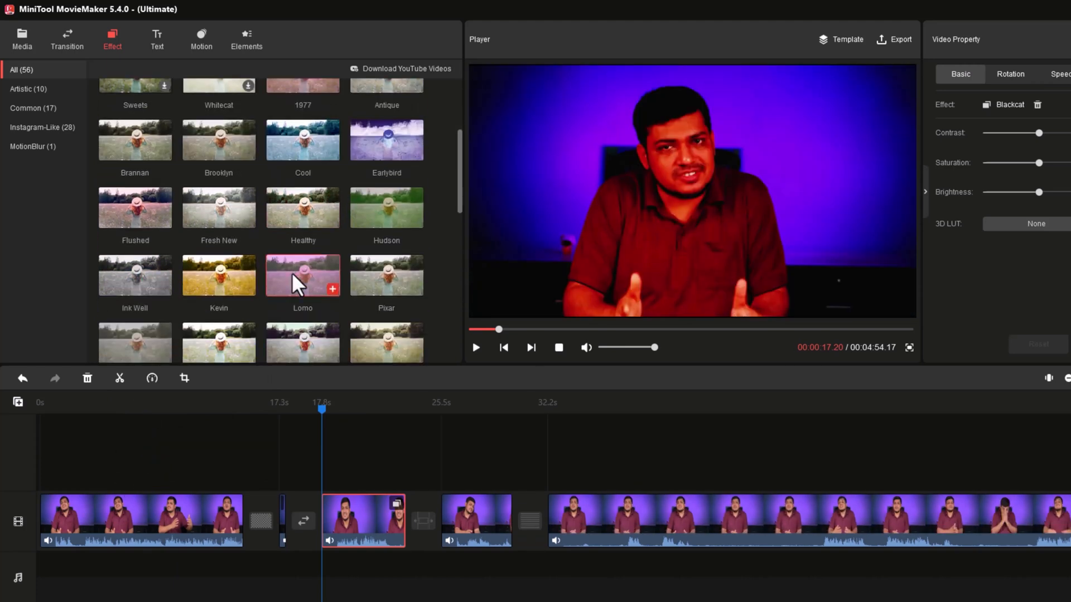
scroll(293, 262, "down", 5)
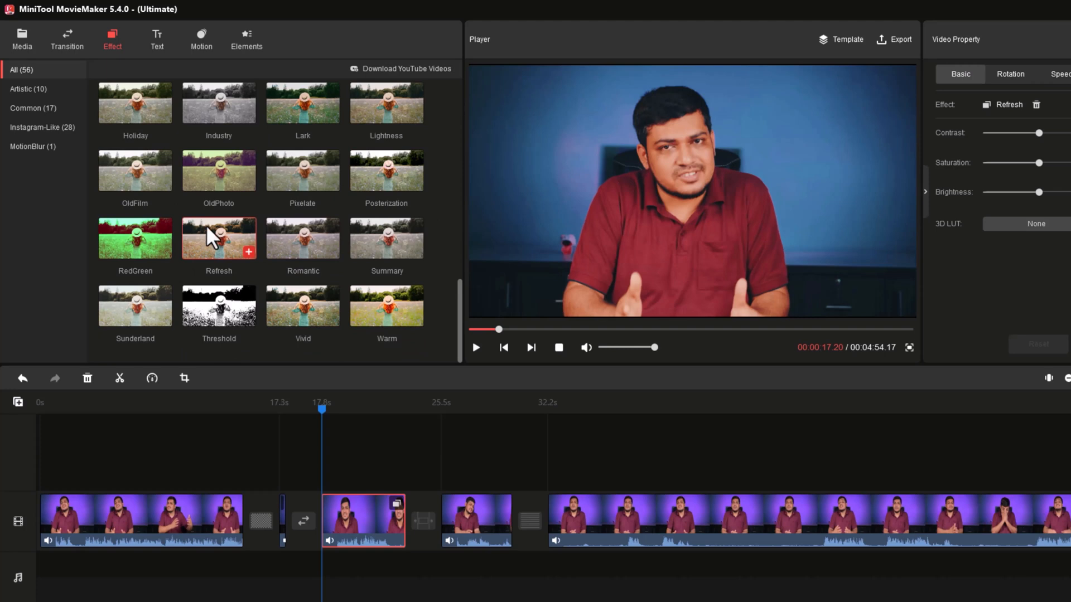
left_click(417, 180)
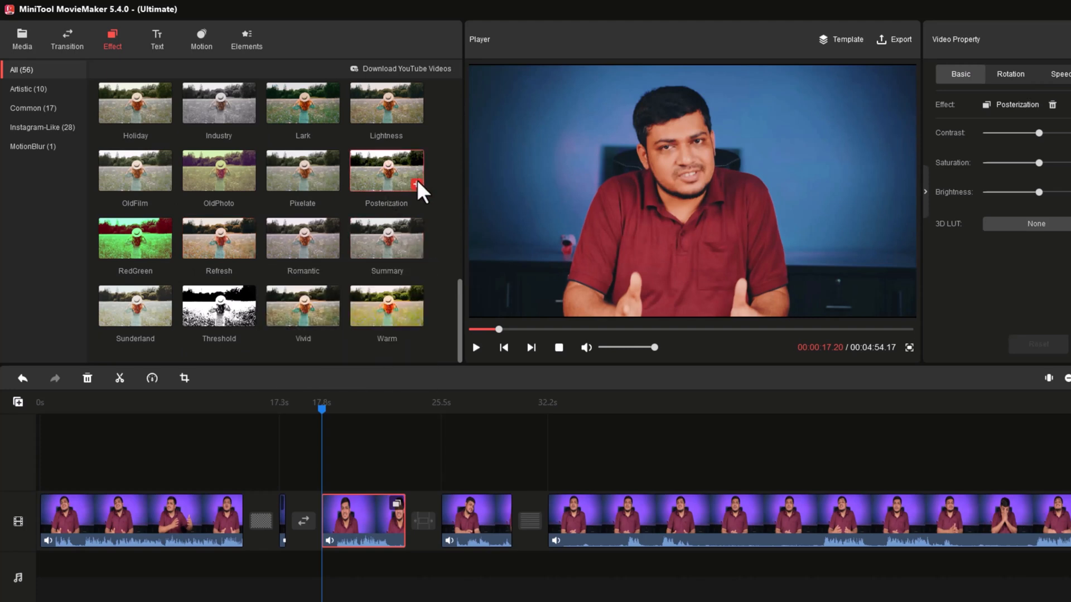
left_click(416, 114)
scroll(316, 174, "up", 3)
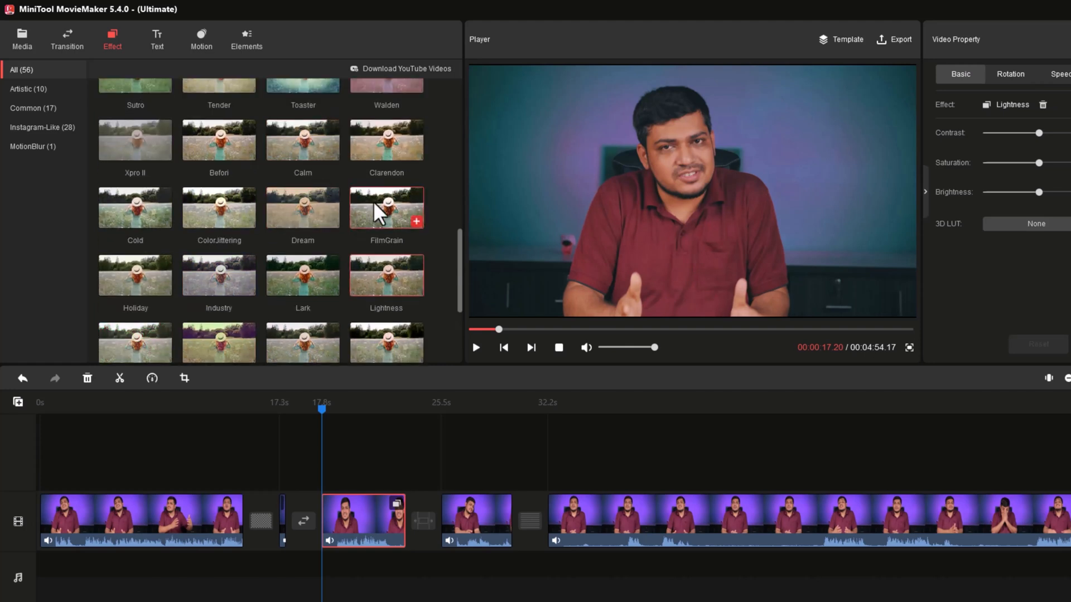
left_click(416, 222)
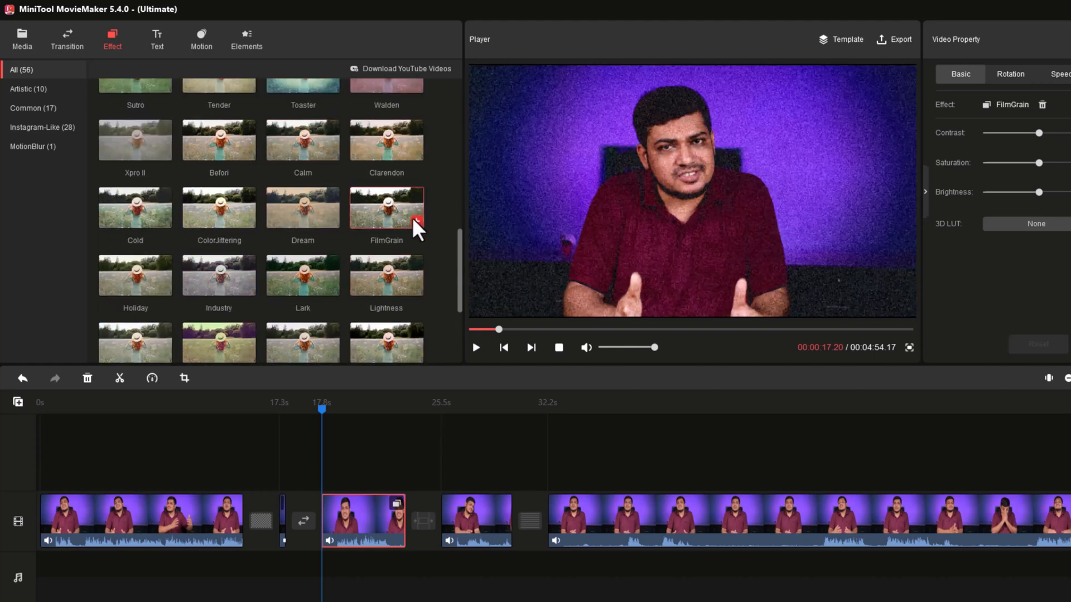
scroll(219, 234, "up", 3)
left_click(216, 170)
- Switch the selected clip's effect to Fresh New and set its contrast to 5.7, saturation to 43.1 and brightness to 46.9
left_click_drag(1036, 133, 1053, 134)
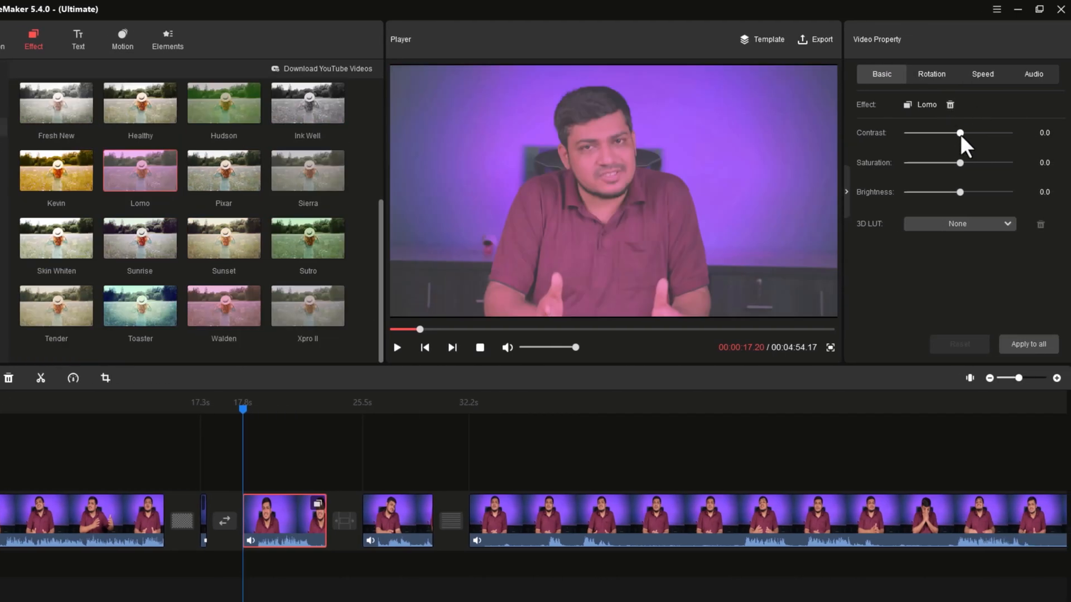
left_click_drag(977, 132, 963, 133)
mouse_move(48, 163)
left_click(85, 181)
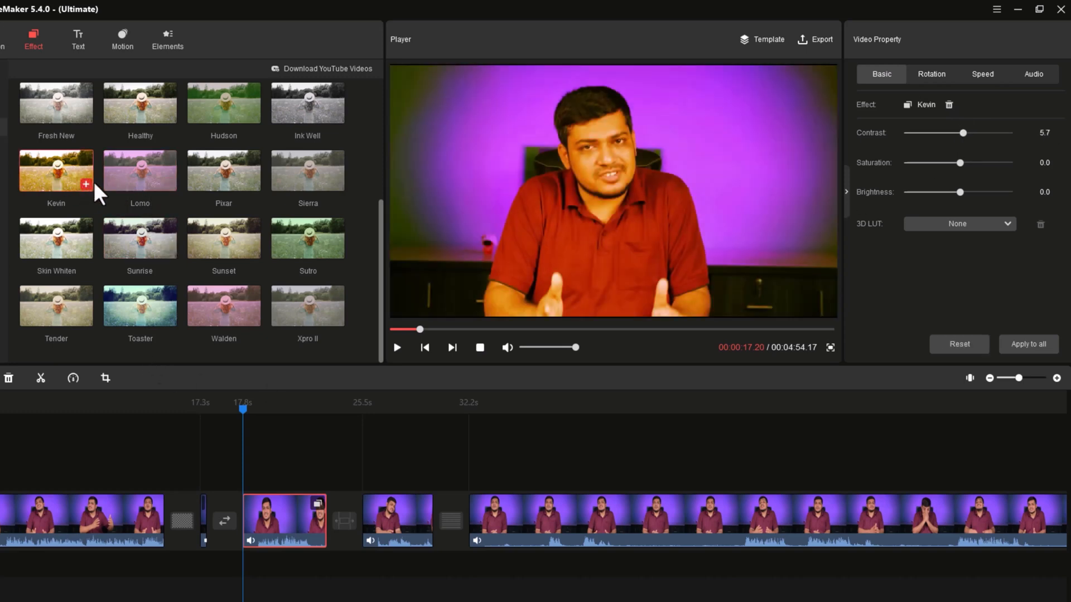
left_click(85, 116)
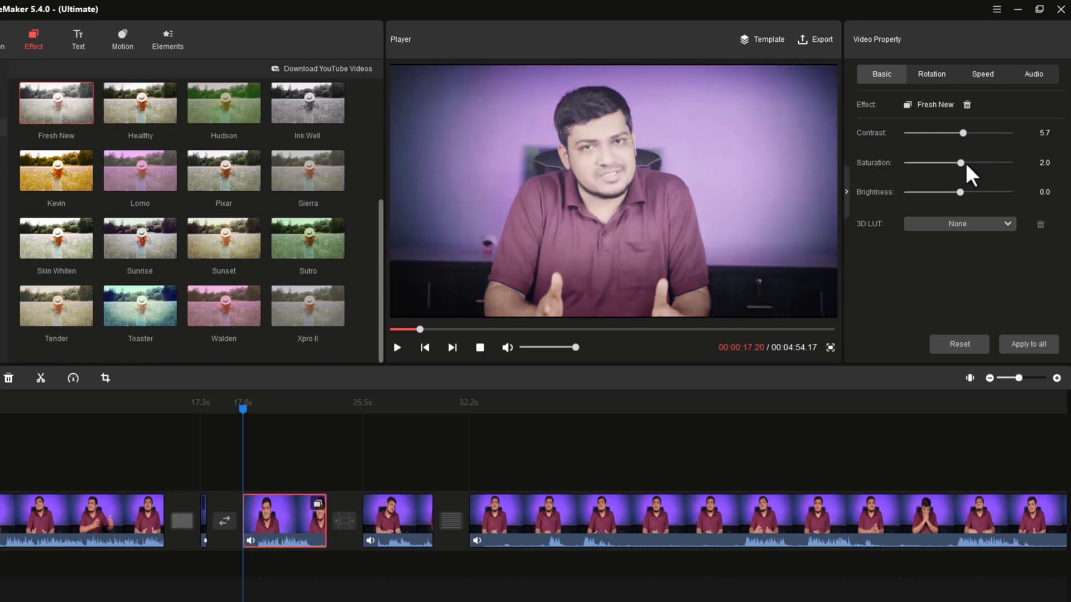
left_click_drag(966, 163, 981, 191)
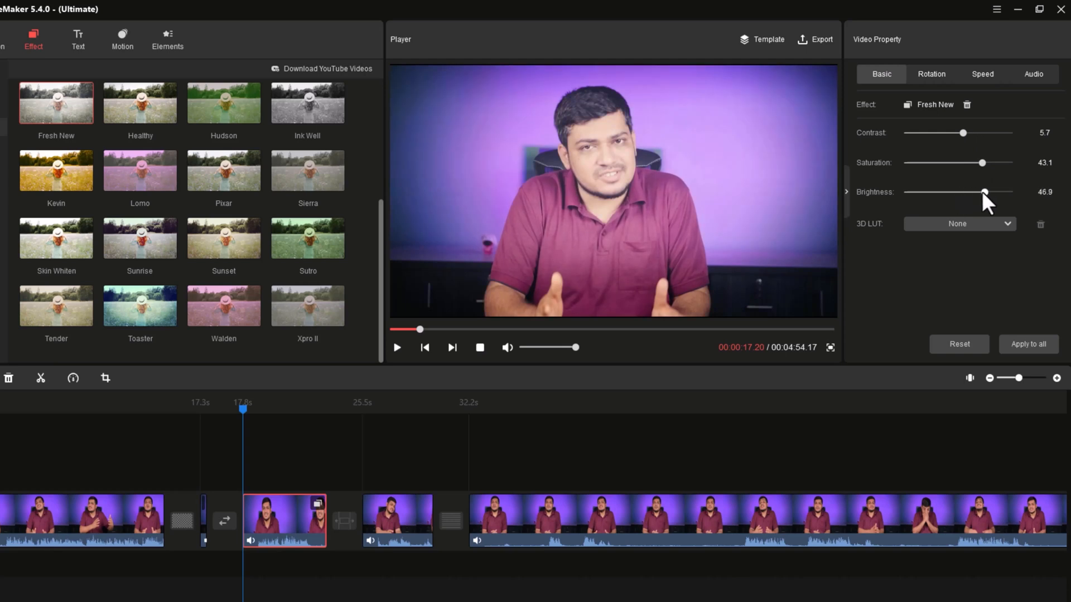
- Try rotating the selected clip to 196° and 105°, and reset its rotation
left_click(938, 74)
left_click_drag(893, 137, 963, 138)
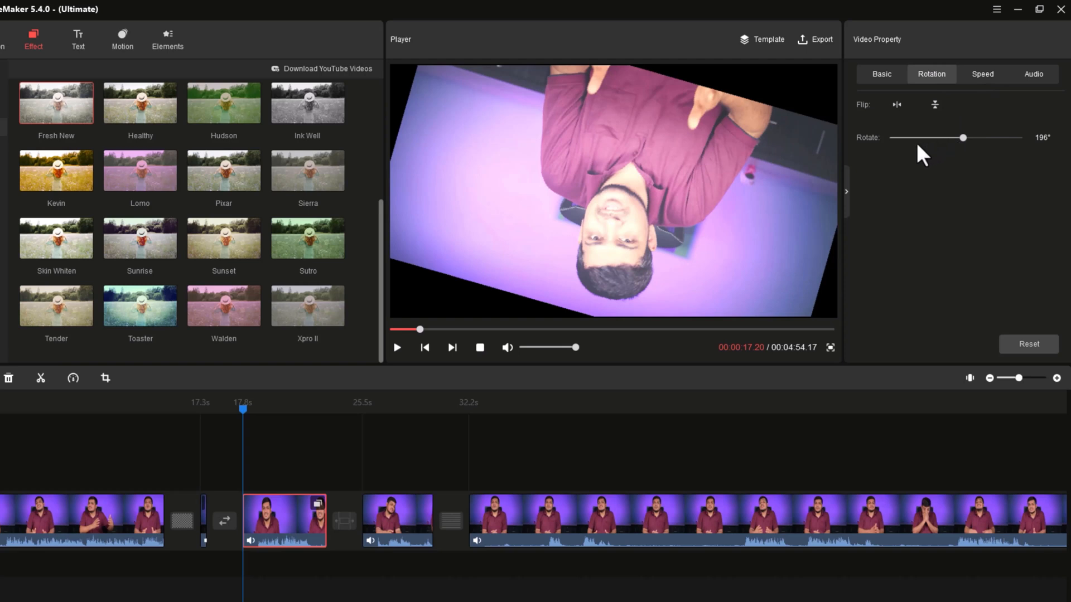
left_click_drag(963, 138, 931, 139)
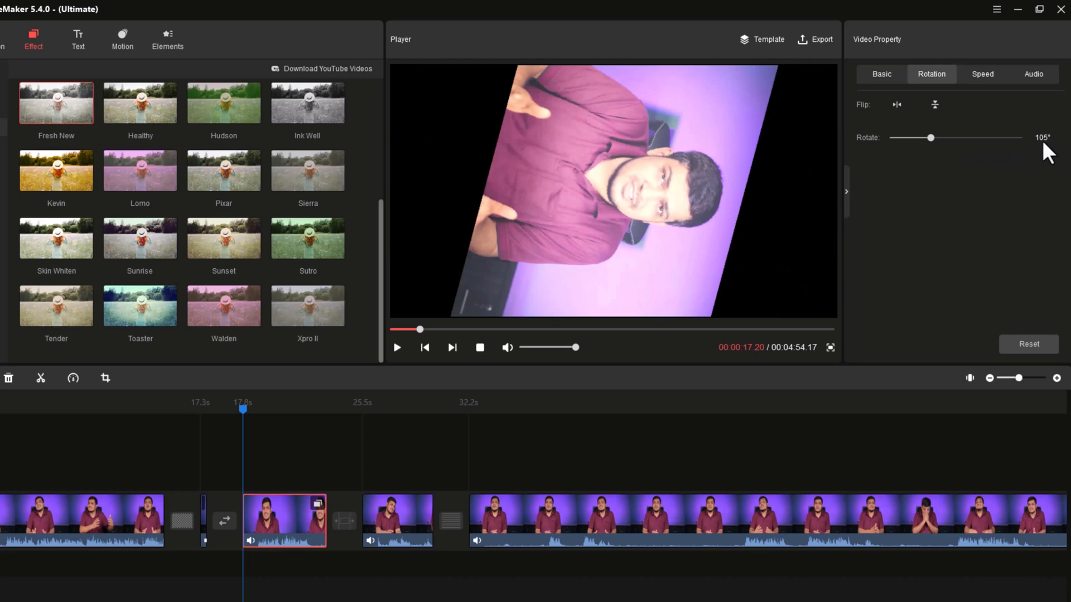
left_click(1028, 346)
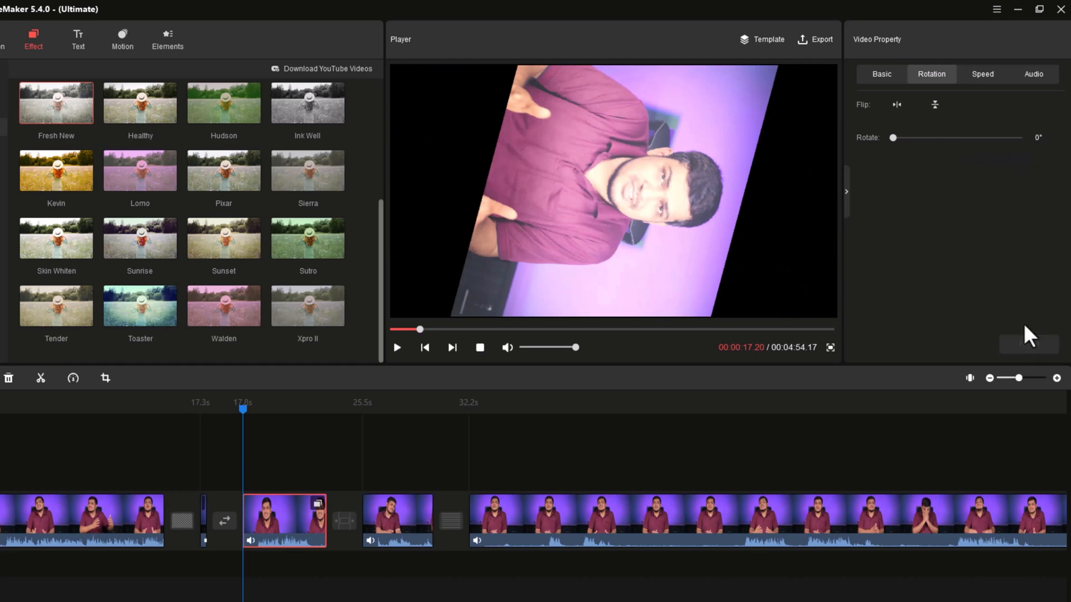
- Look at the speed and audio properties of the selected clip
left_click(986, 76)
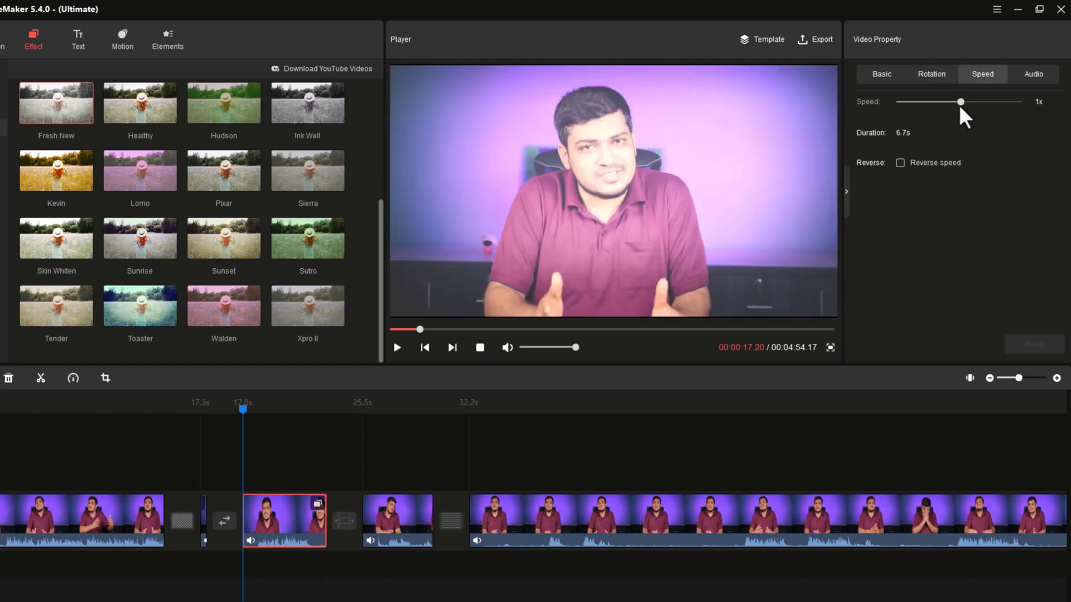
left_click(1033, 72)
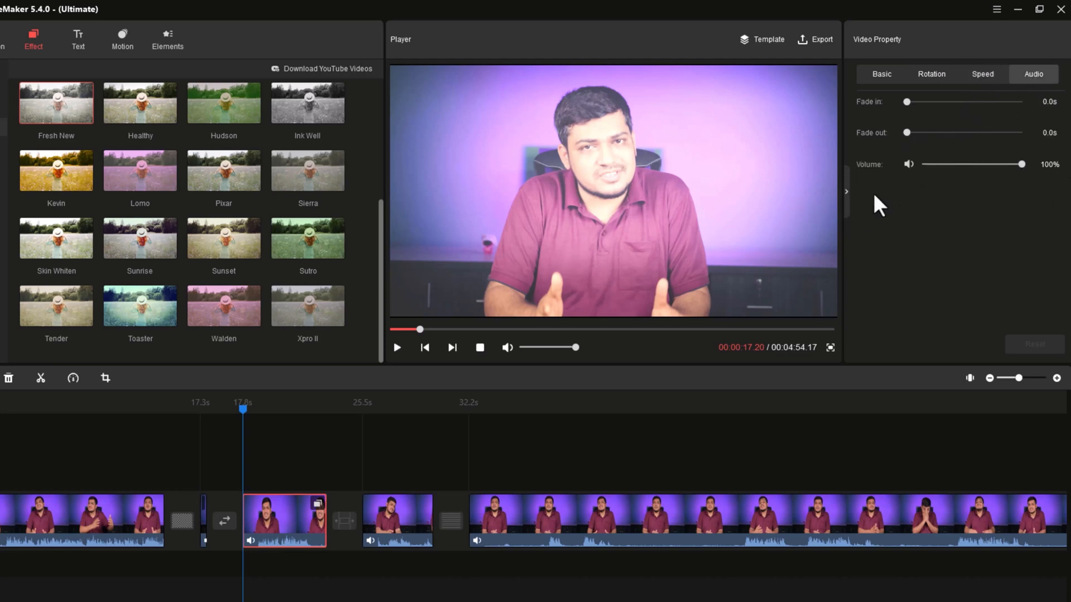
- Add a Caption1 title on the track above the Fresh New clip at 00:00:18.12
left_click(79, 34)
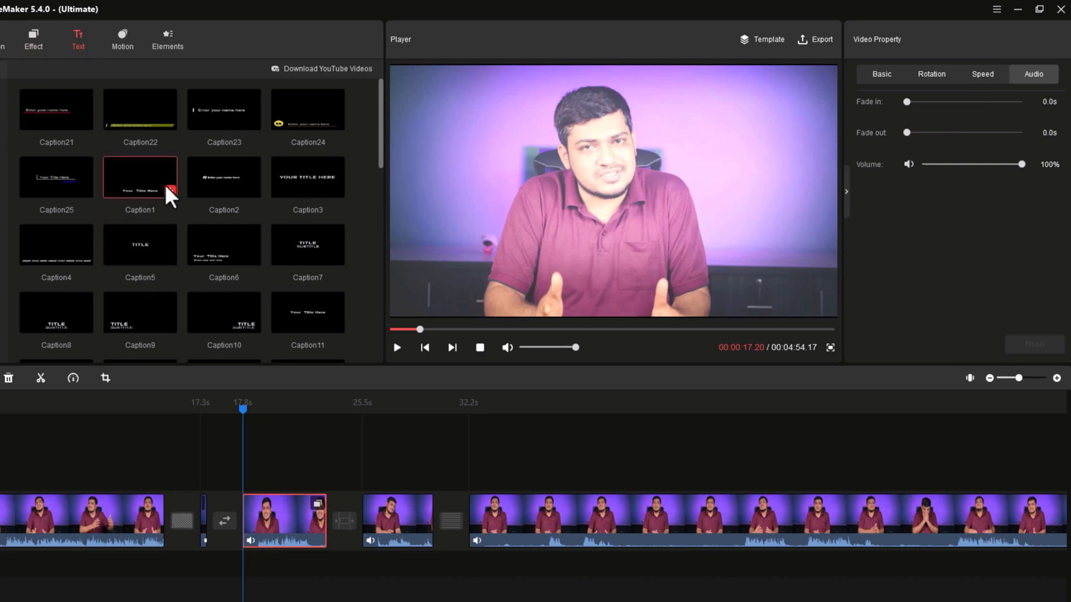
left_click_drag(138, 184, 253, 483)
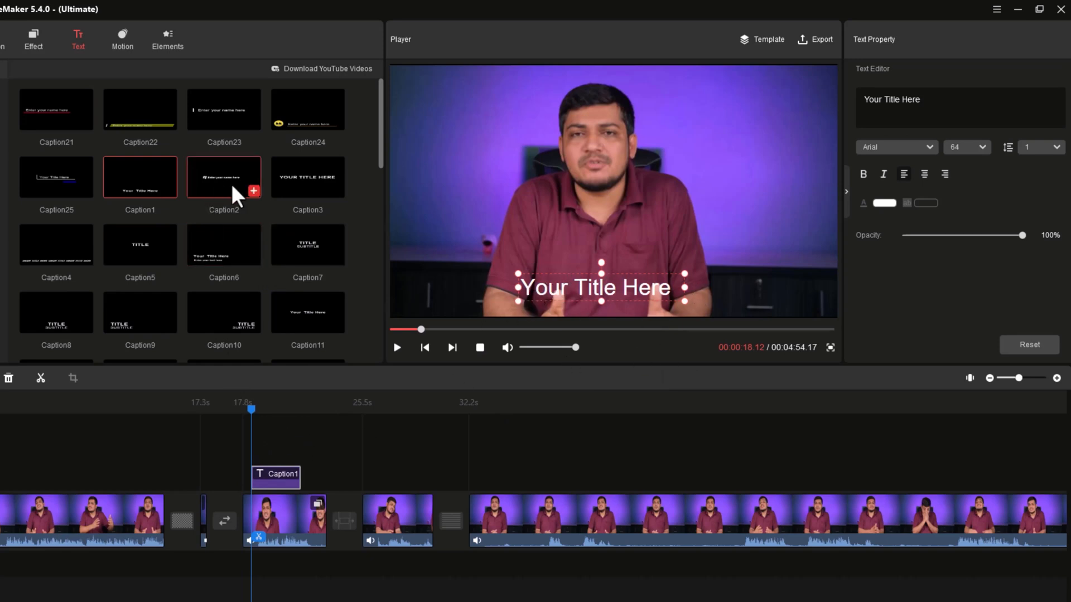
- Replace the title with the Caption24 style and change its text to "test"
mouse_move(246, 187)
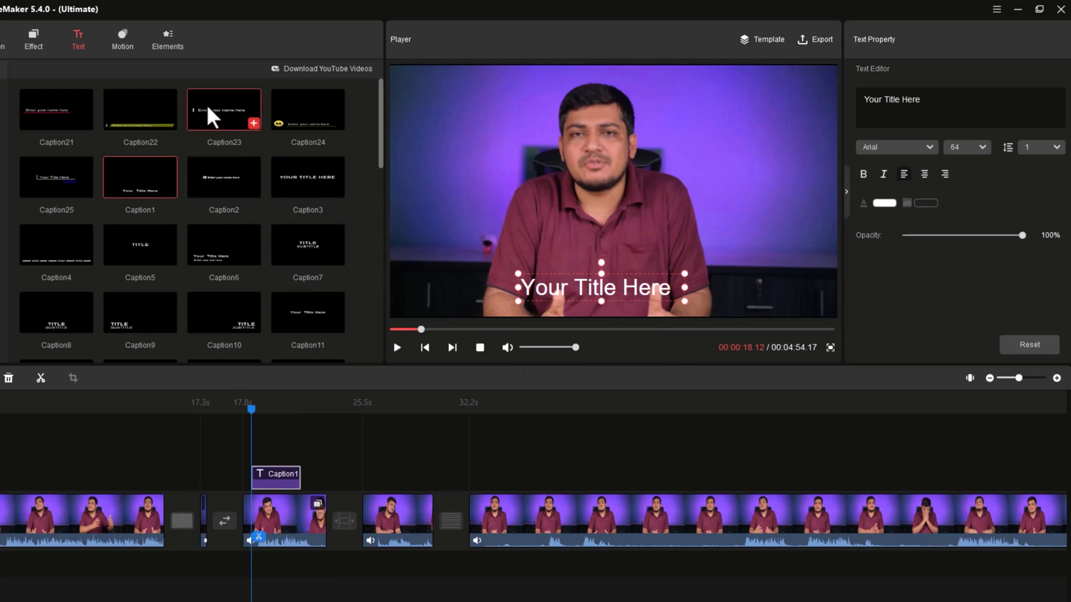
mouse_move(206, 103)
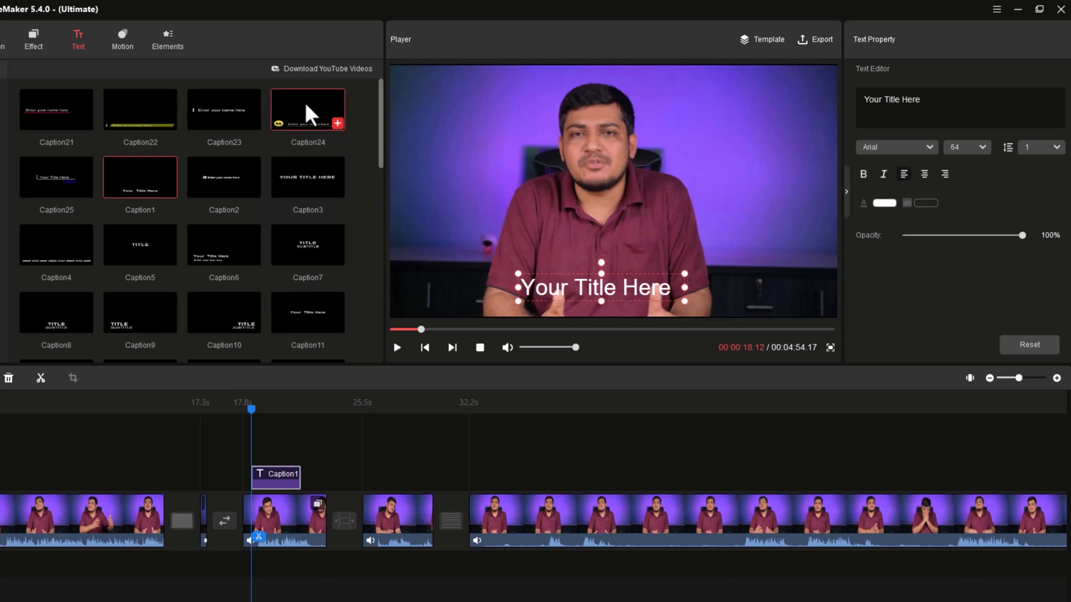
mouse_move(306, 105)
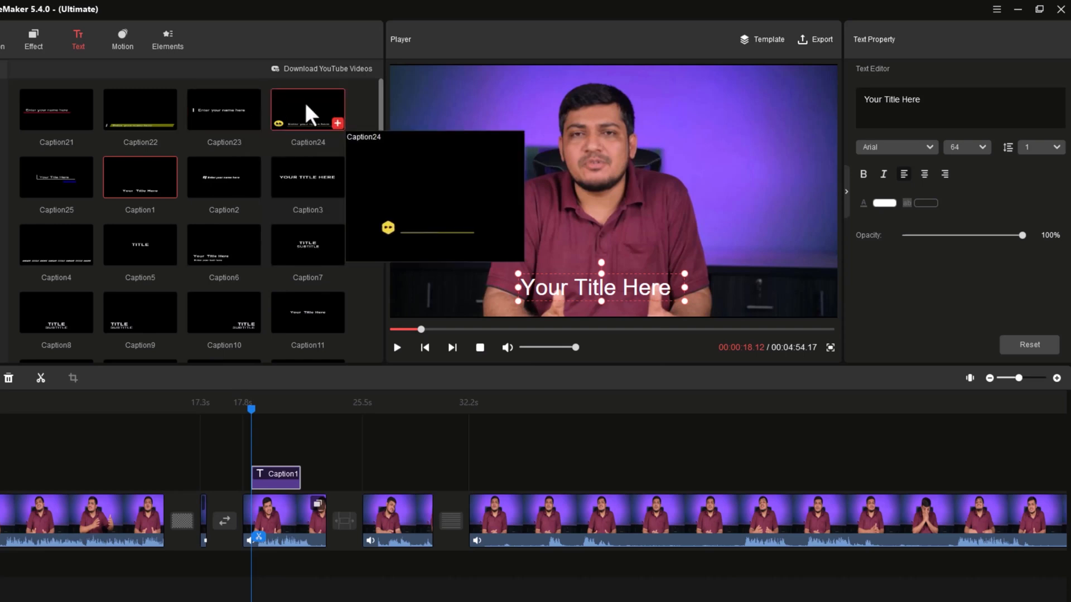
left_click(337, 122)
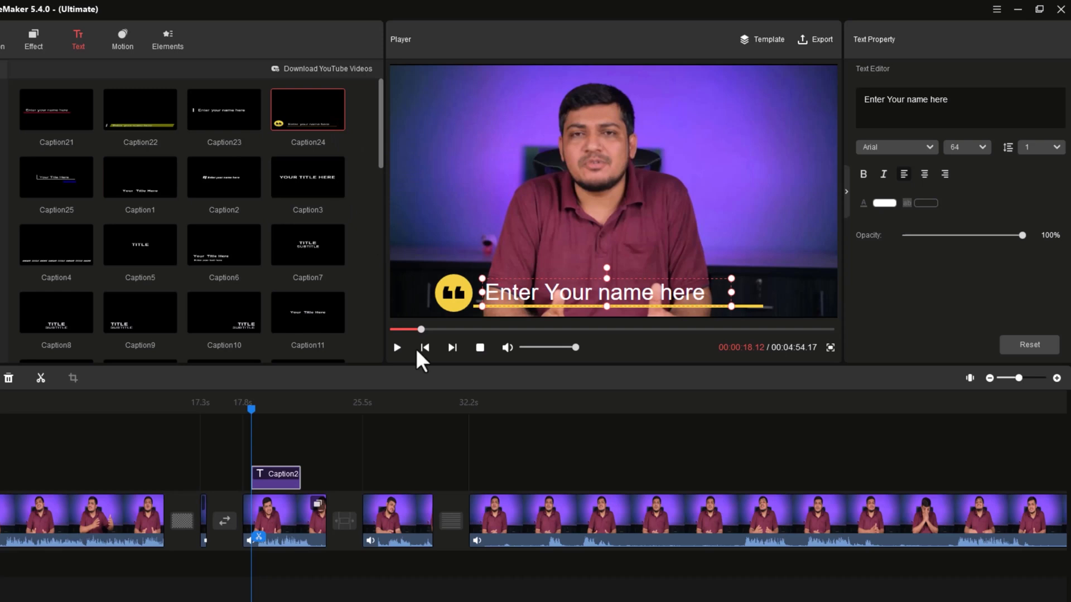
double_click(544, 294)
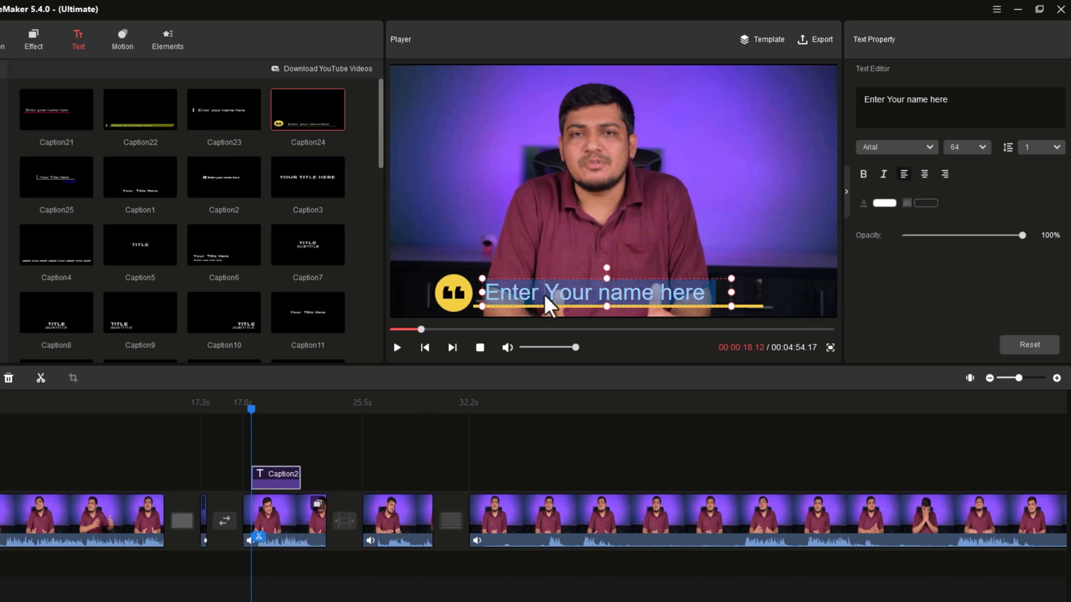
type("test")
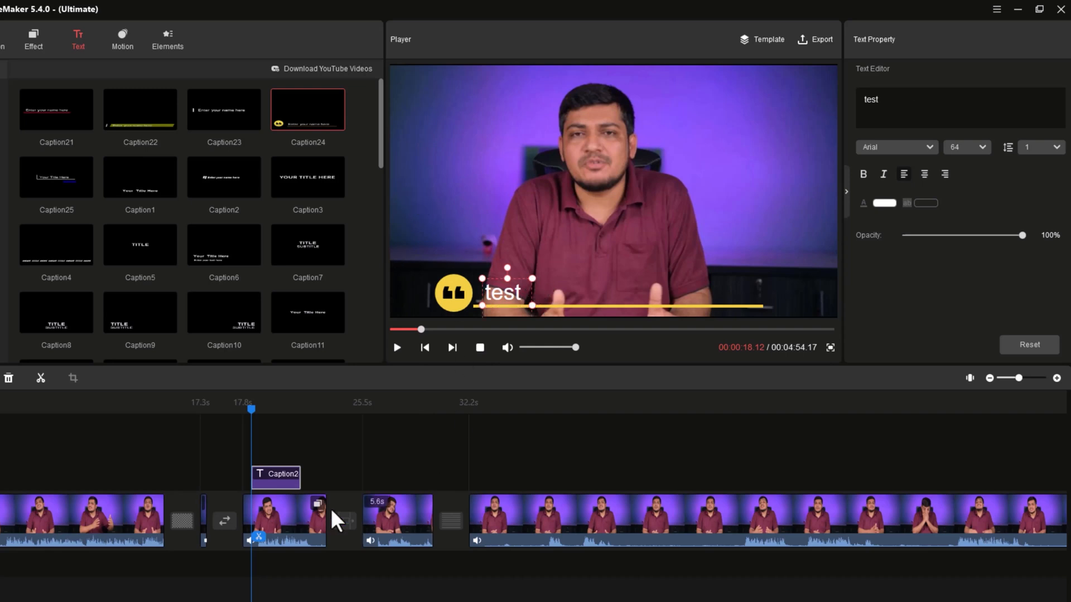
- Play back the timeline from 00:00:18.00 to preview the "test" caption over the video
left_click_drag(252, 410, 245, 412)
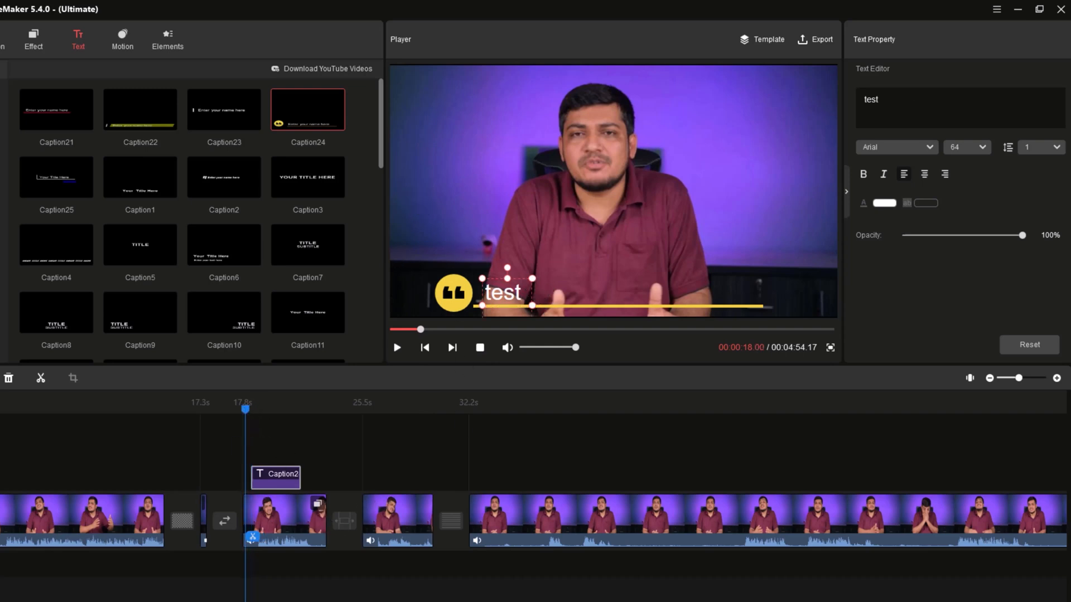
key("space")
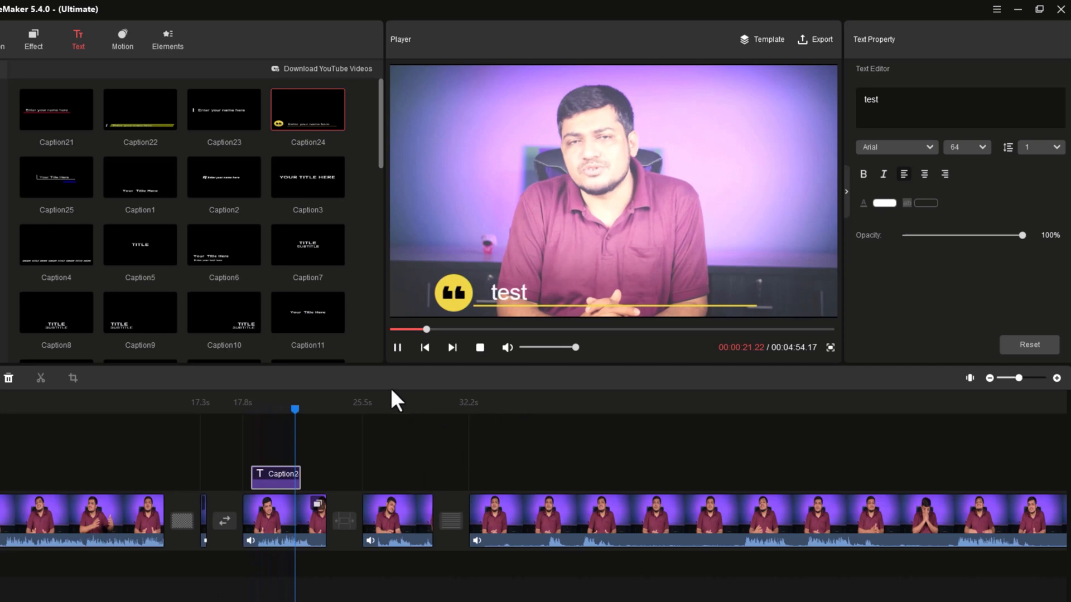
key("space")
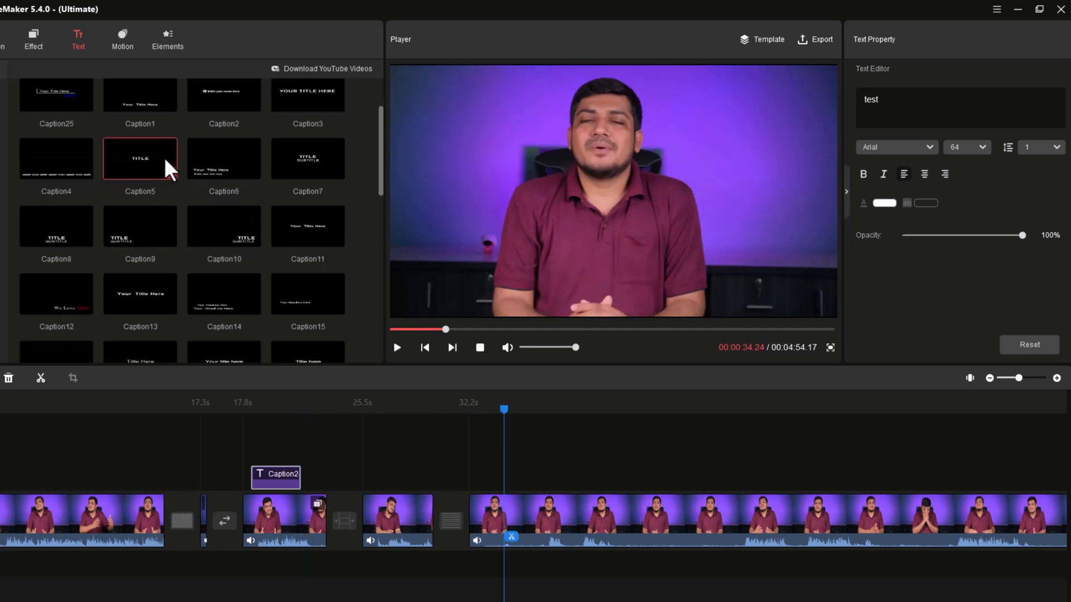
- Add the Caption12 title on the track above the video at 00:00:34.24, and move the playhead past it to 00:00:40.23
scroll(162, 159, "down", 2)
scroll(79, 186, "down", 3)
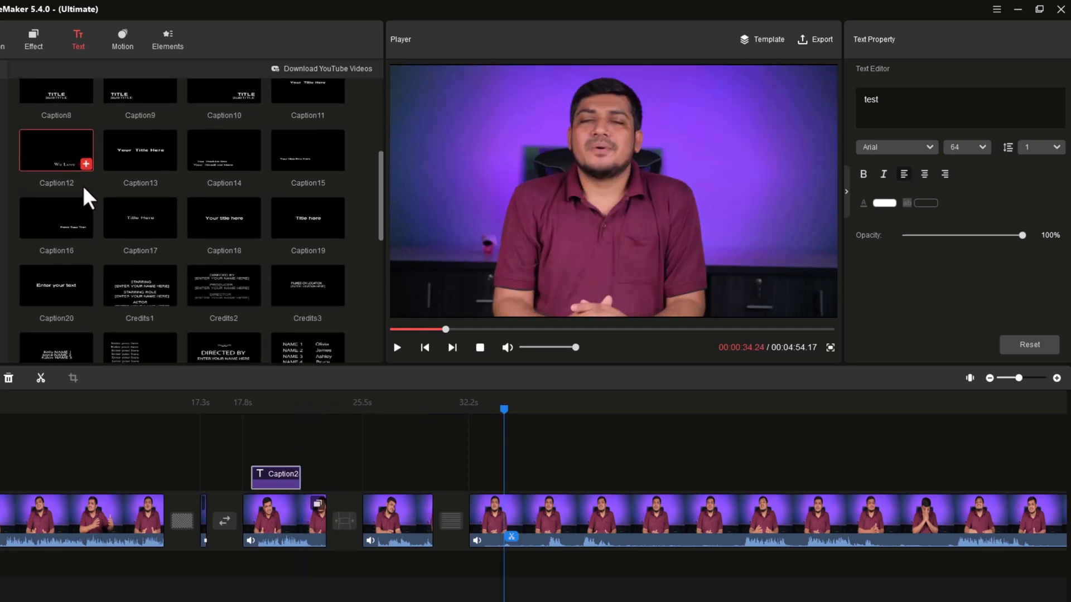
scroll(83, 185, "down", 1)
scroll(85, 129, "up", 1)
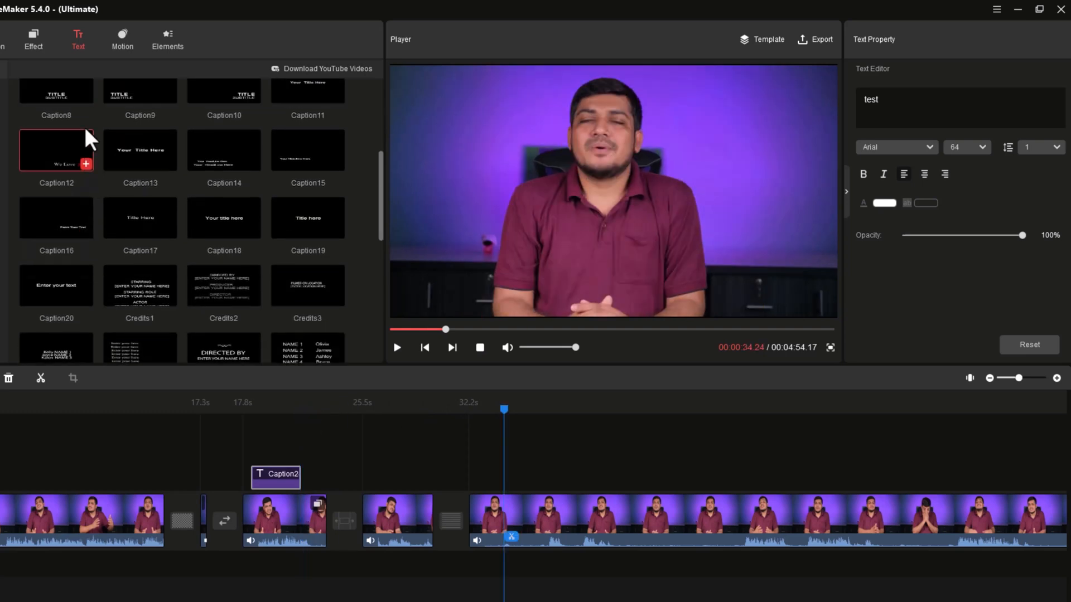
left_click(86, 163)
left_click_drag(505, 410, 581, 414)
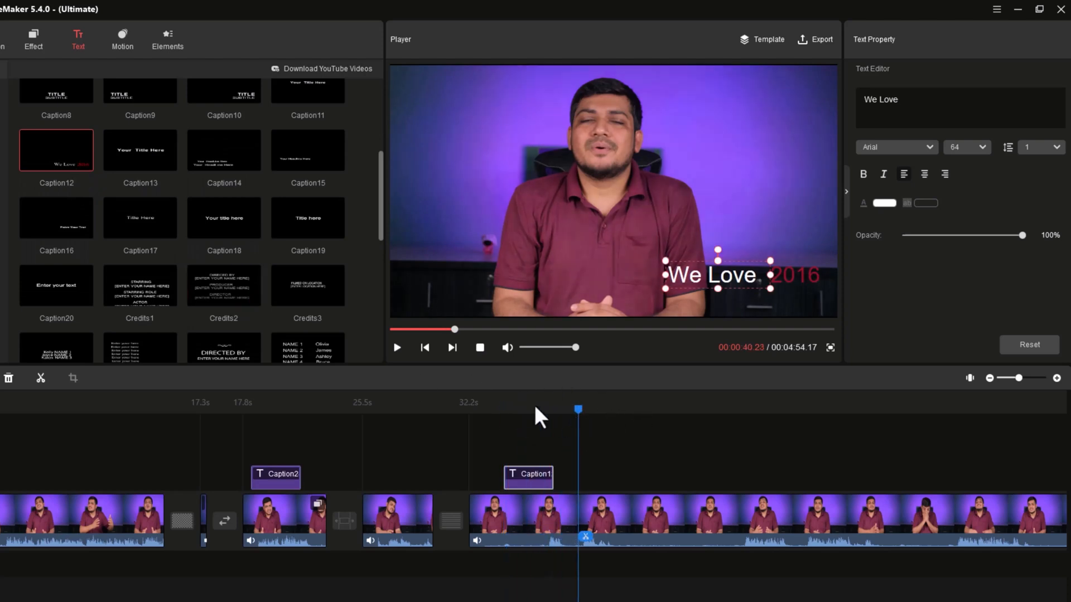
- Append the Title1 template after the last video clip and insert the Title2 template in front of it
left_click(2, 108)
left_click(2, 128)
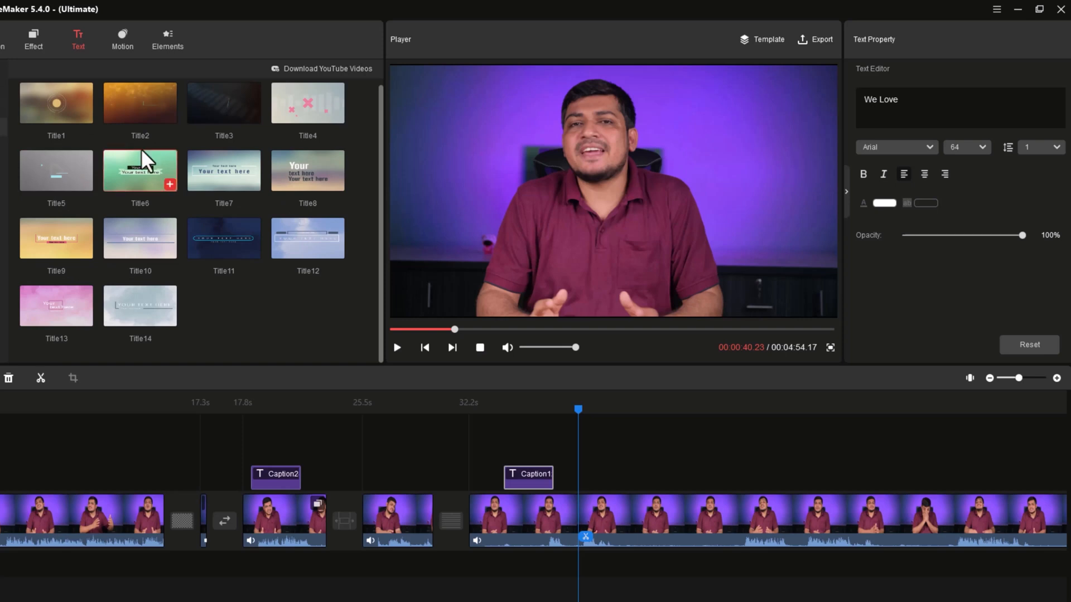
left_click(86, 116)
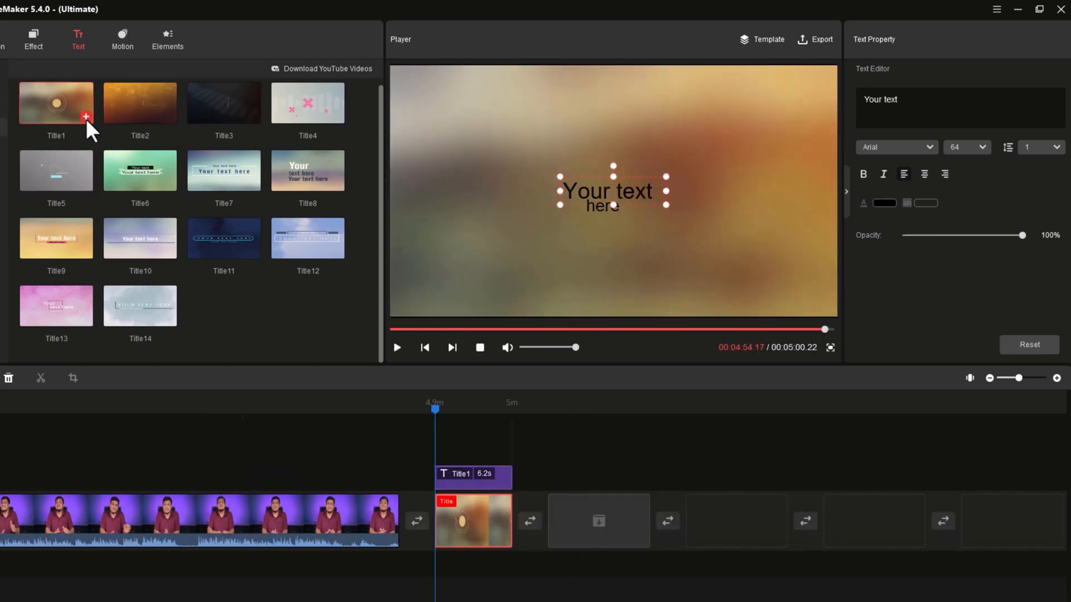
left_click_drag(435, 413, 590, 416)
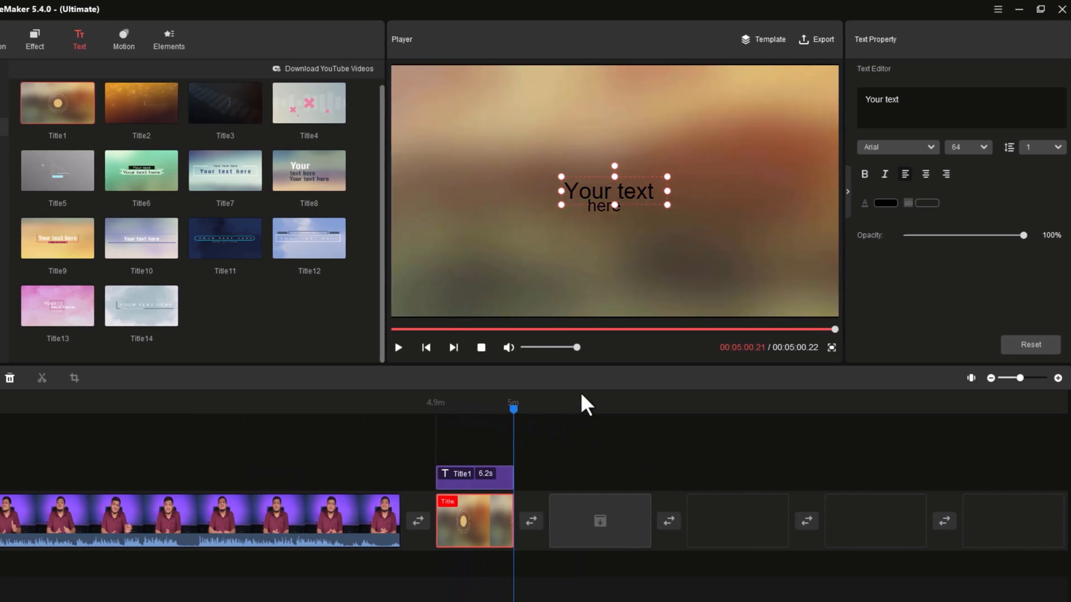
left_click(170, 114)
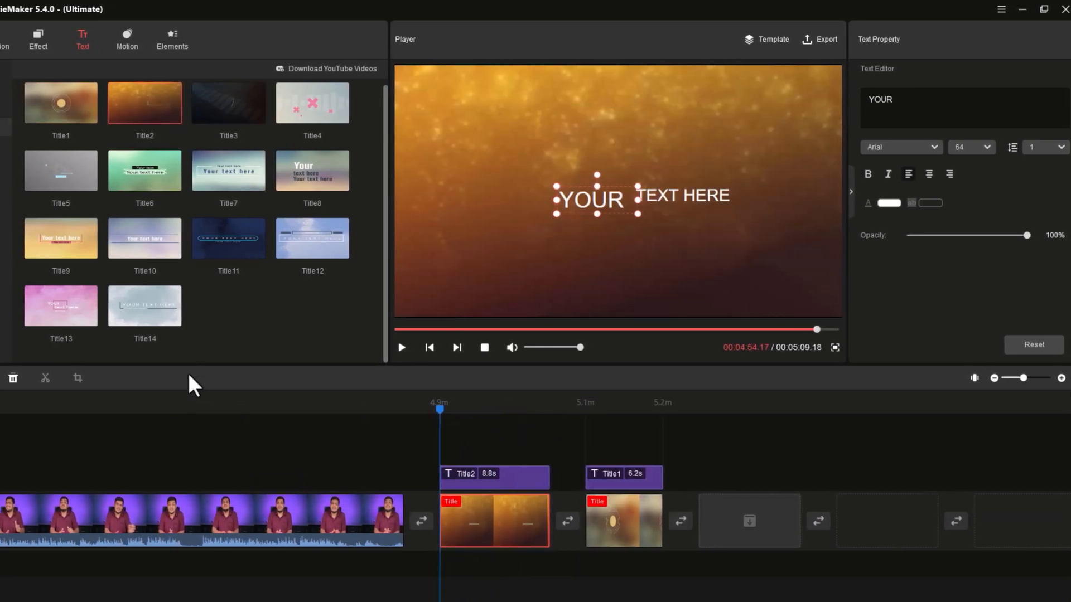
- Browse the motion presets and split the last video clip at 00:04:37.08 with Quick Split
left_click_drag(447, 410, 189, 410)
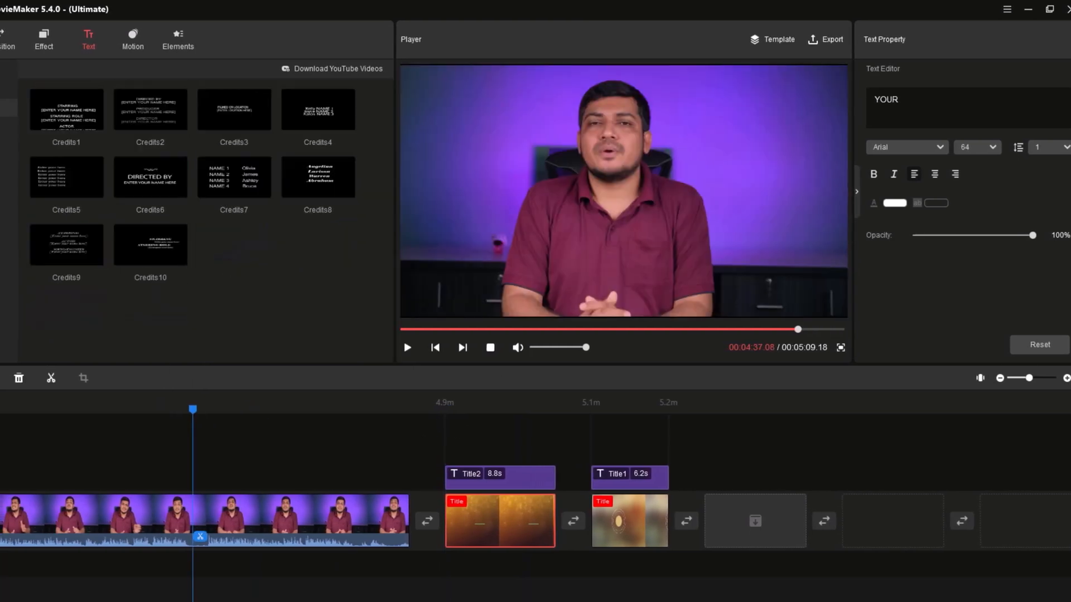
left_click(141, 41)
mouse_move(147, 118)
left_click(165, 110)
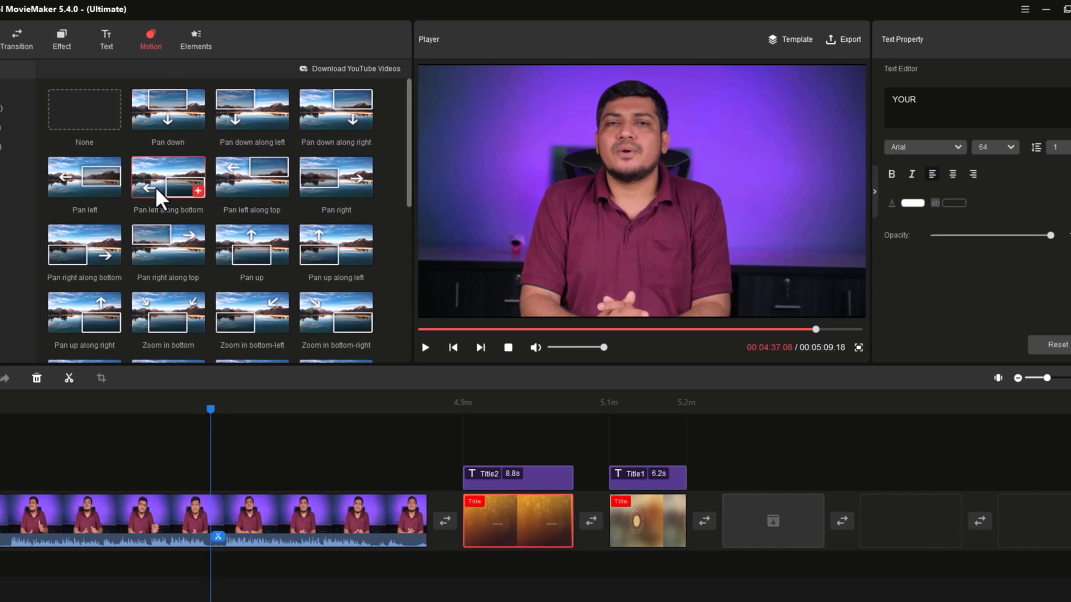
scroll(248, 180, "down", 5)
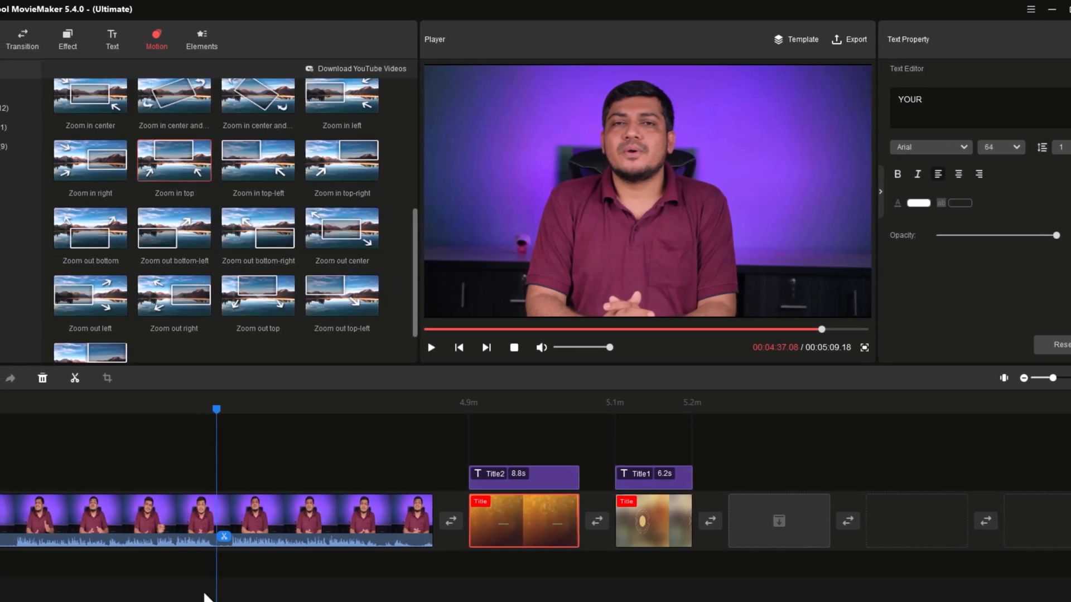
left_click(73, 378)
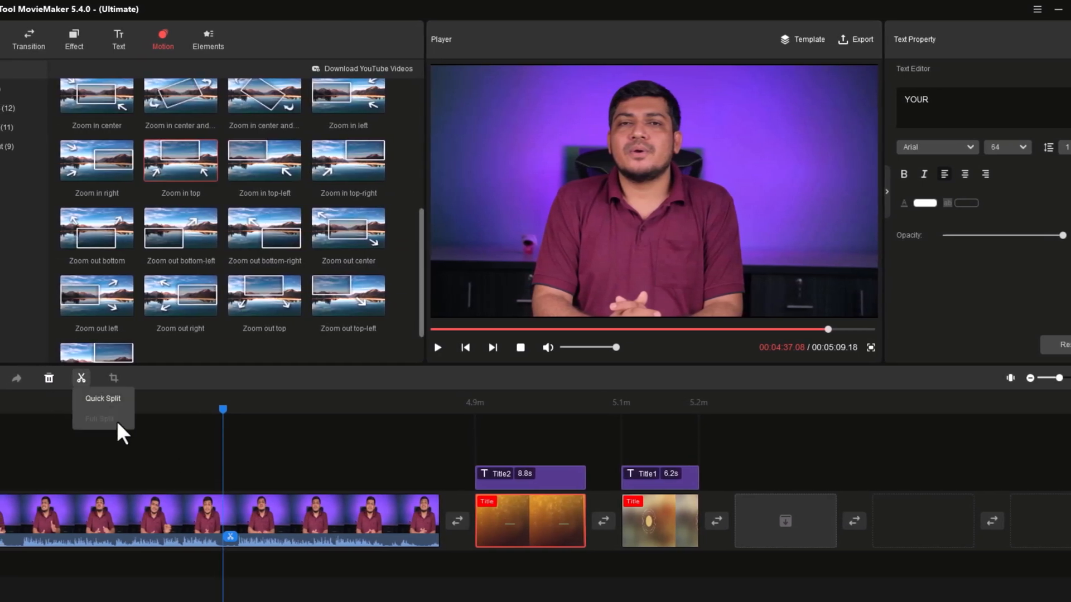
left_click(114, 401)
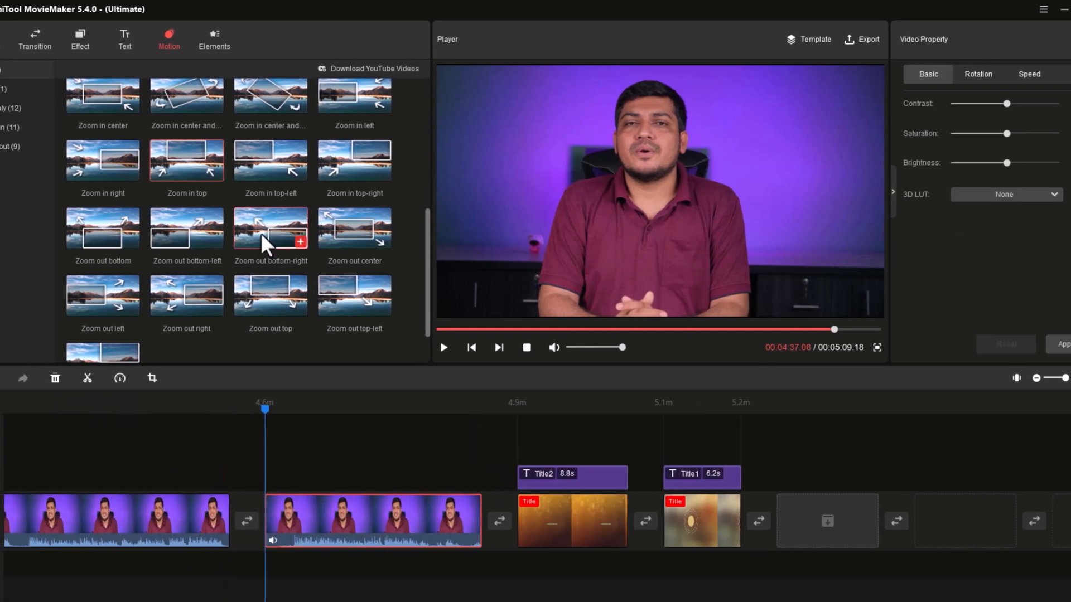
- Apply the Zoom in top-left motion to the second part of the split clip and play it back
left_click(299, 174)
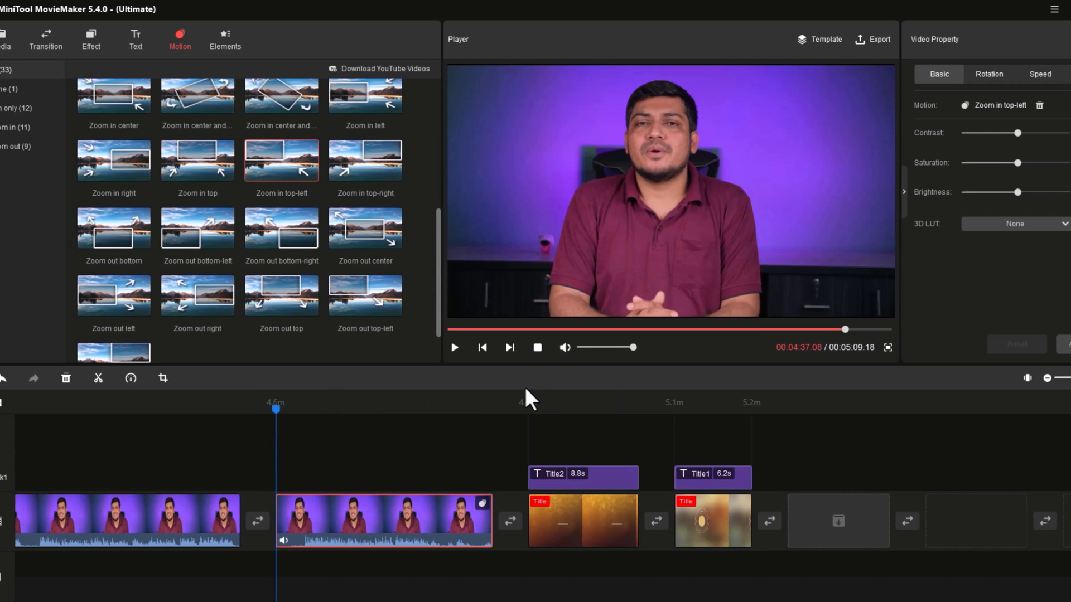
left_click(453, 347)
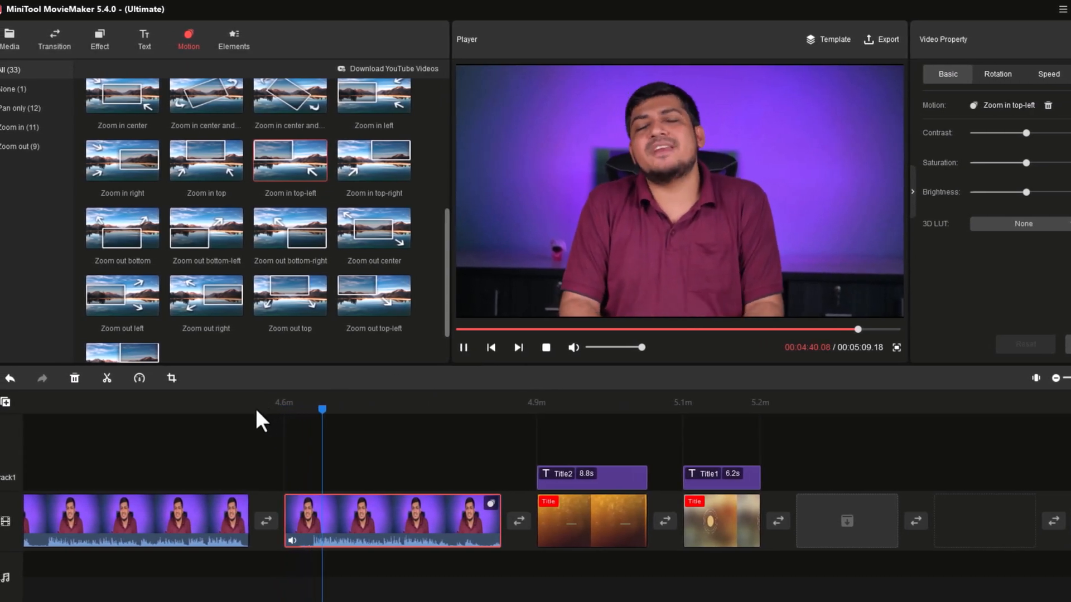
left_click_drag(317, 410, 253, 410)
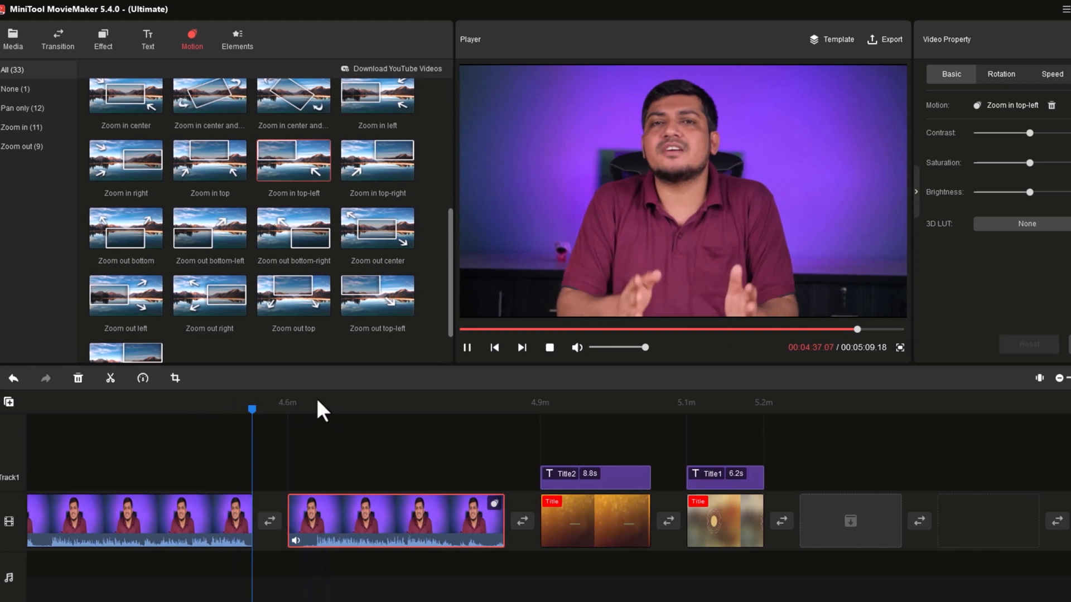
- Look through the Pan only, Zoom in and Zoom out motion categories
left_click(22, 108)
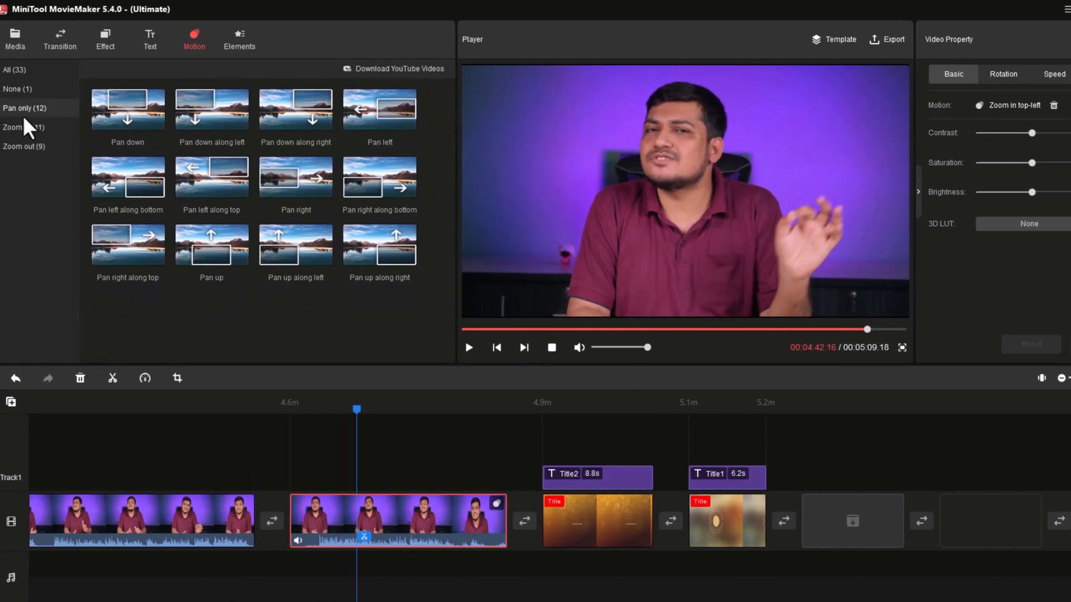
left_click(23, 121)
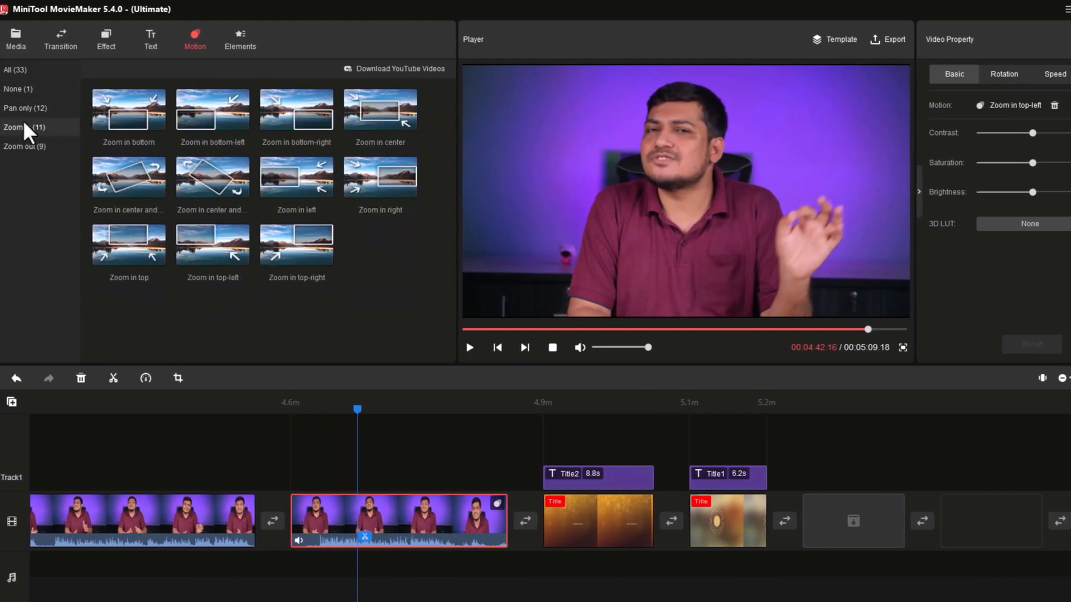
left_click(28, 148)
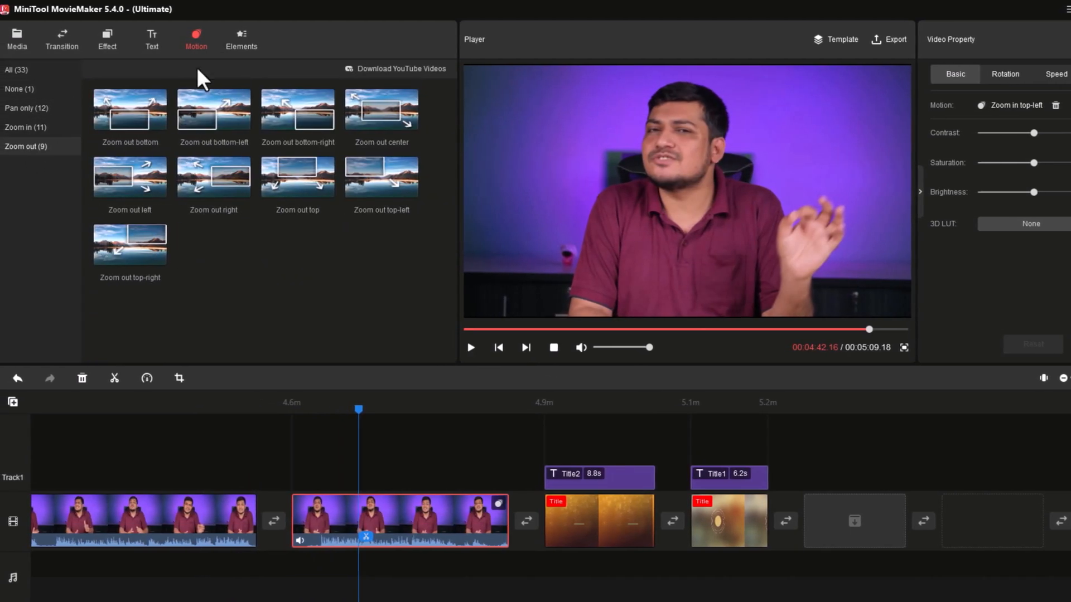
- Download the Airplane 1 element, add it above the last video clip at 00:04:42.16, and play it back
left_click(241, 43)
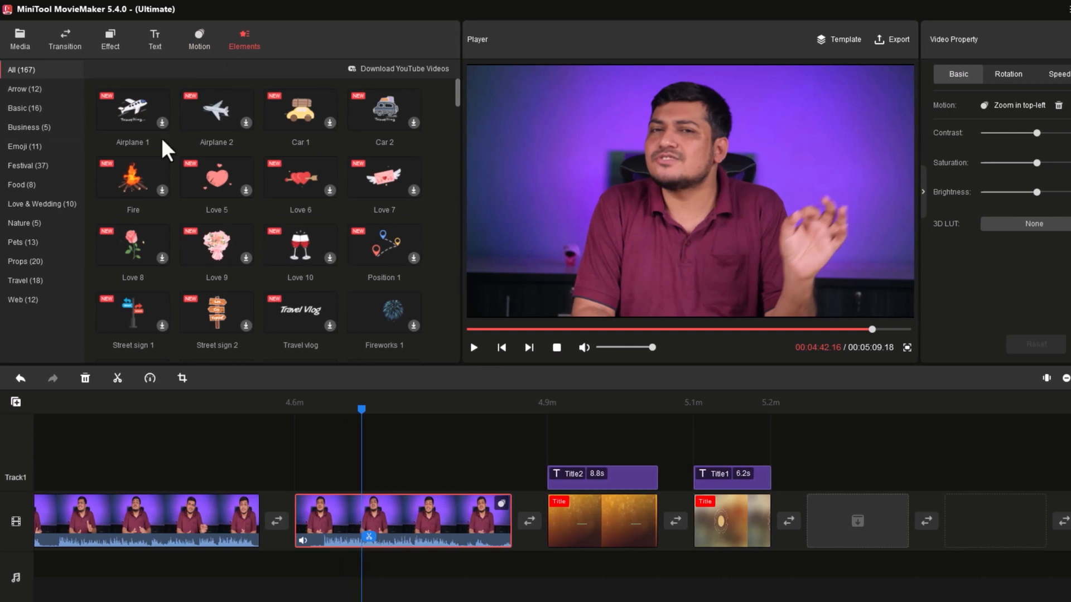
left_click(162, 118)
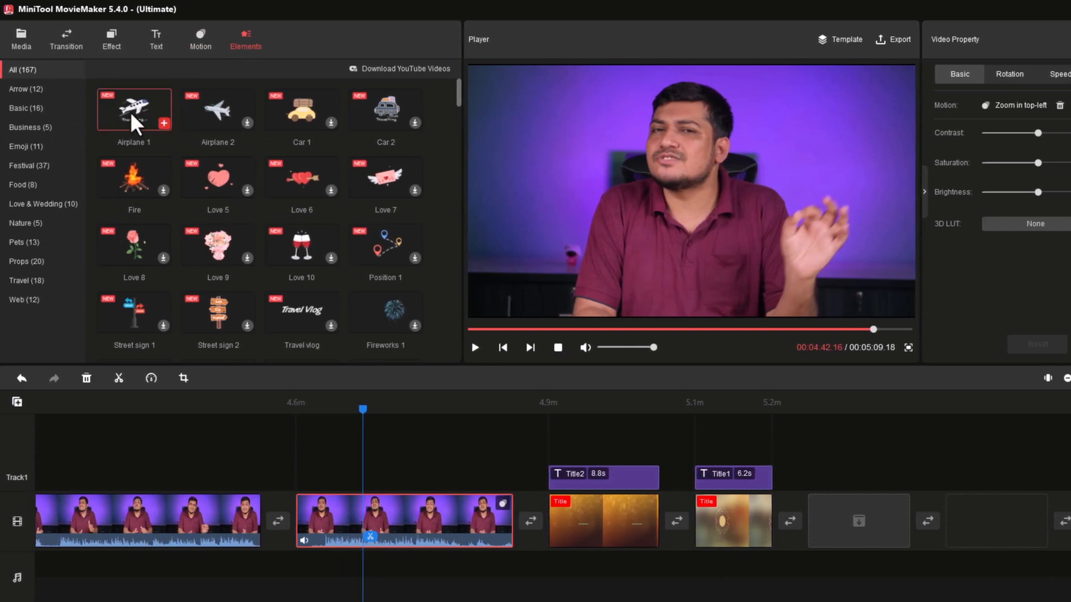
left_click(164, 123)
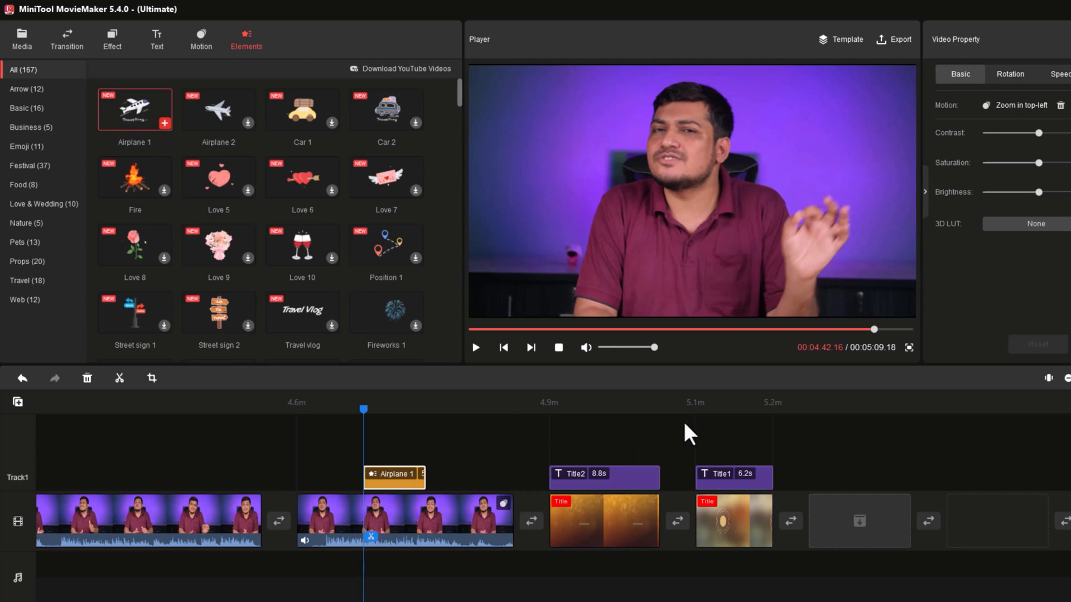
left_click(477, 348)
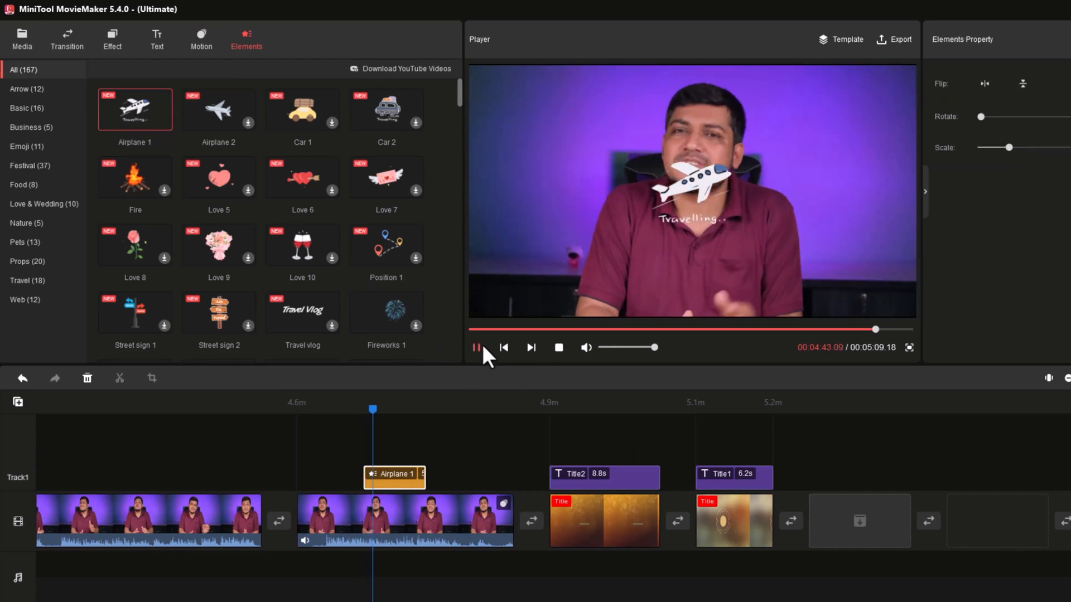
- Move the airplane element to the upper-left corner of the video frame, shrink it to 86%, and preview it from just before its start
left_click_drag(695, 178, 547, 109)
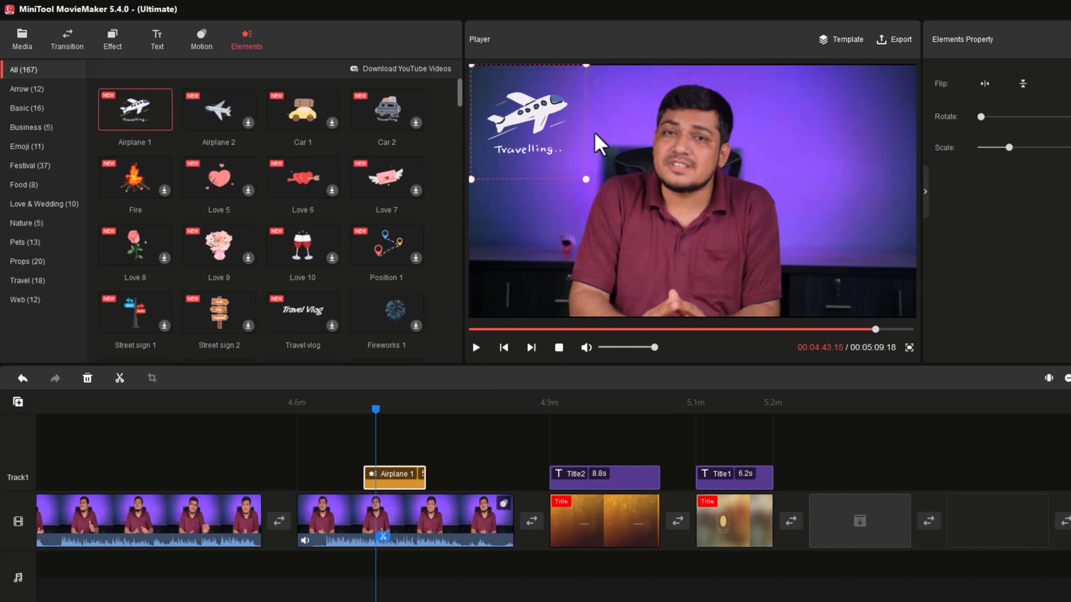
left_click_drag(586, 179, 570, 163)
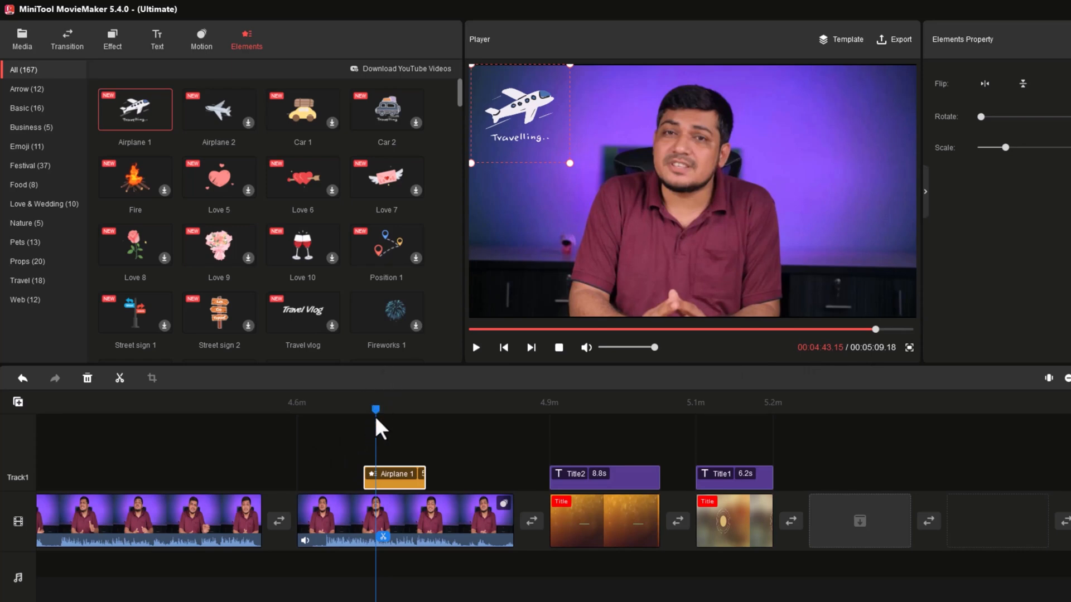
left_click_drag(376, 410, 357, 410)
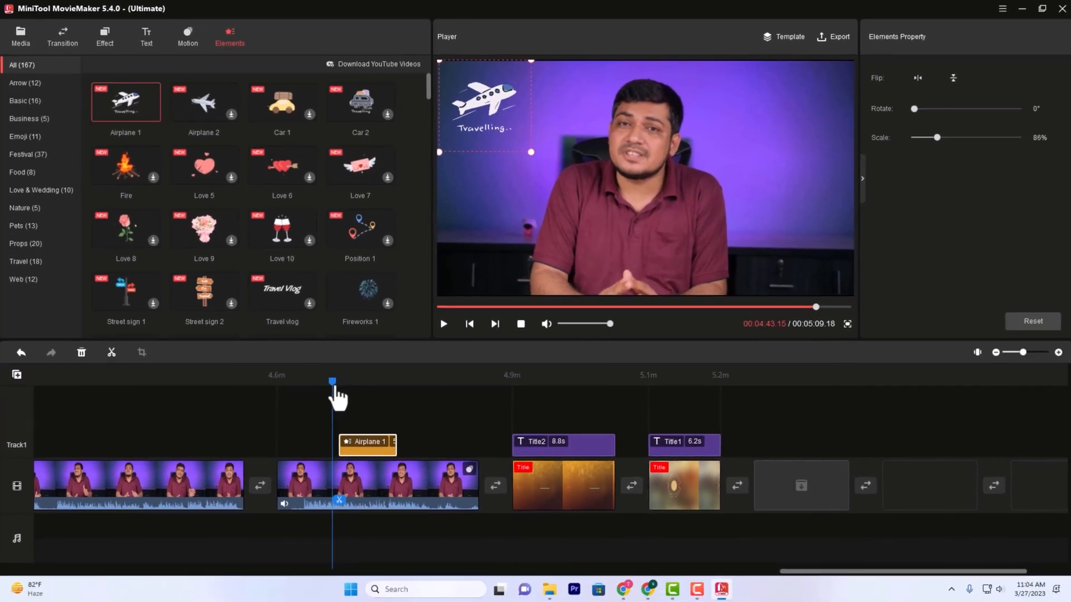
left_click(444, 323)
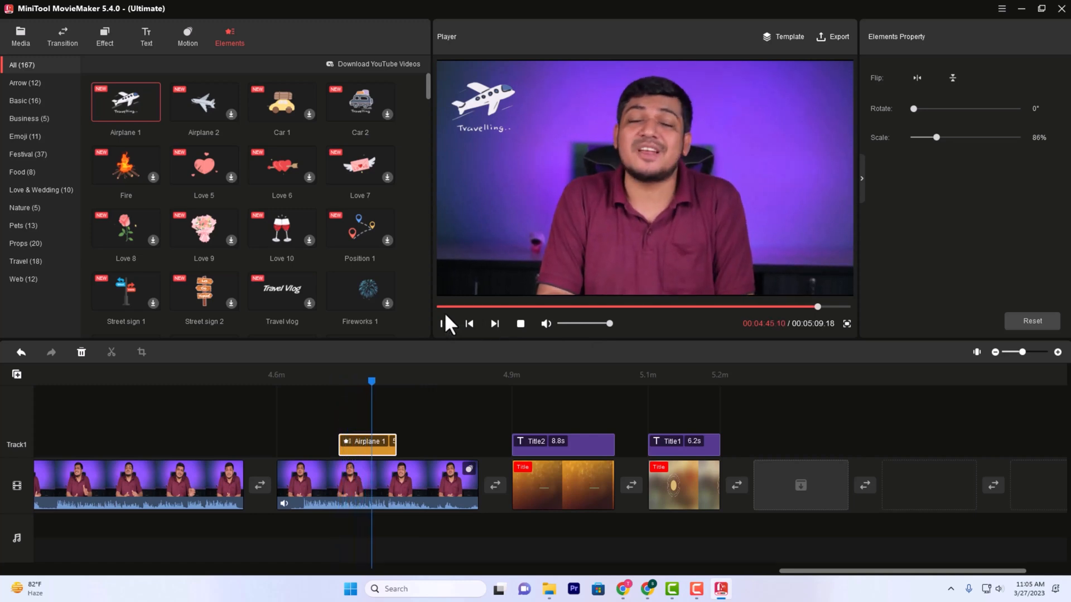
- Stop playback and look through the Web, Travel and Love & Wedding element categories
scroll(257, 163, "down", 3)
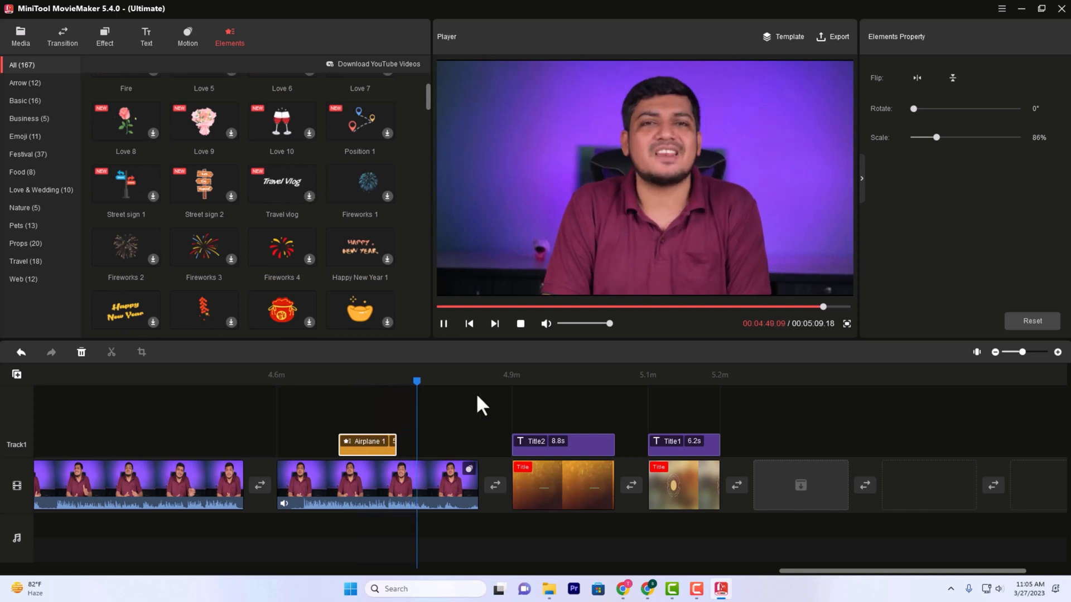
left_click(521, 323)
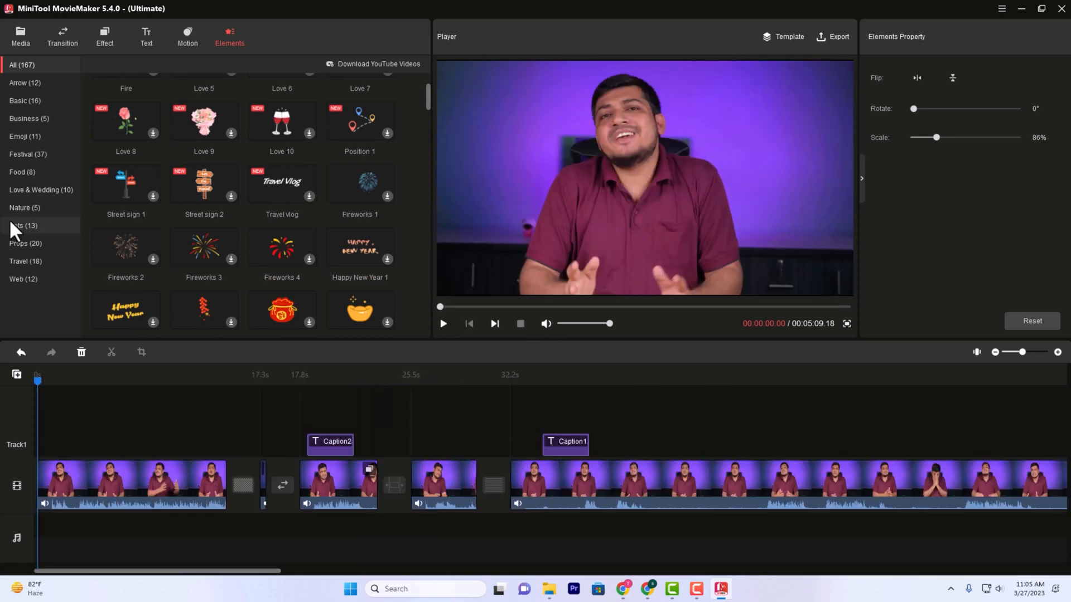
left_click(20, 261)
left_click(23, 278)
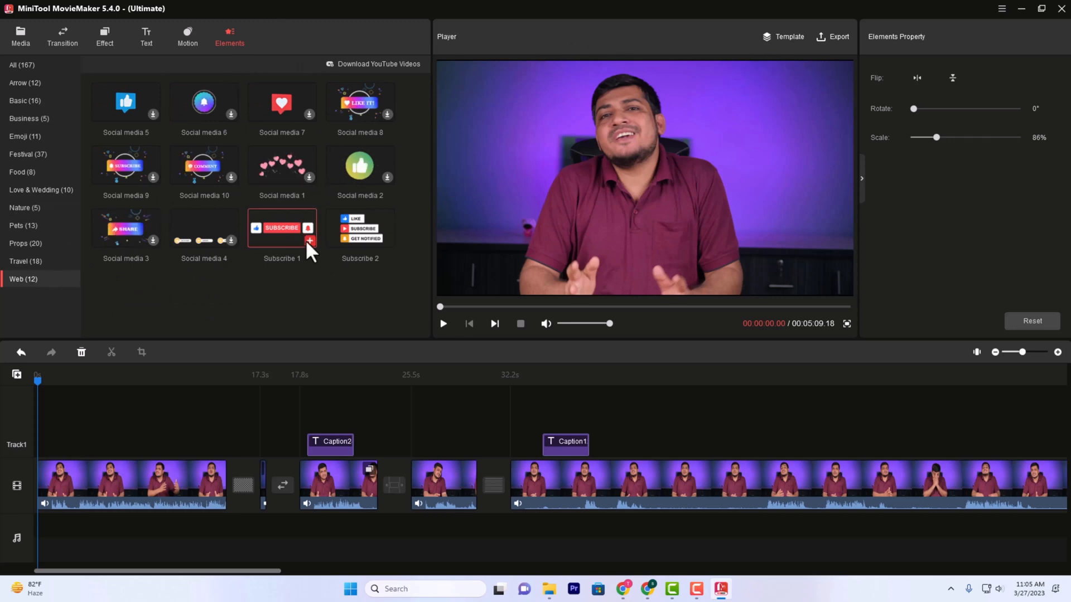
left_click(22, 261)
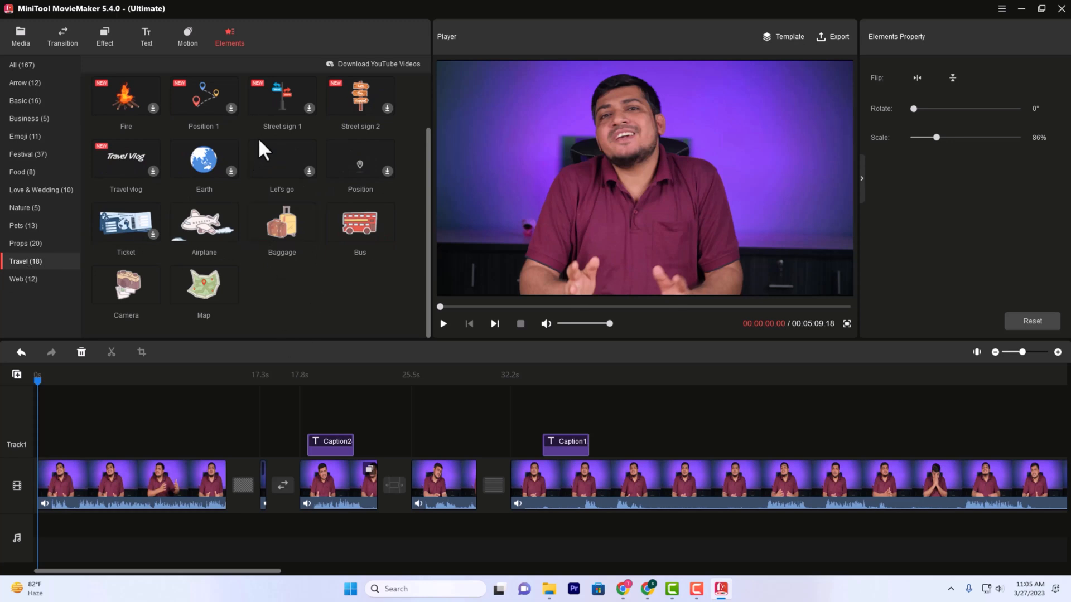
scroll(226, 153, "up", 1)
left_click(28, 191)
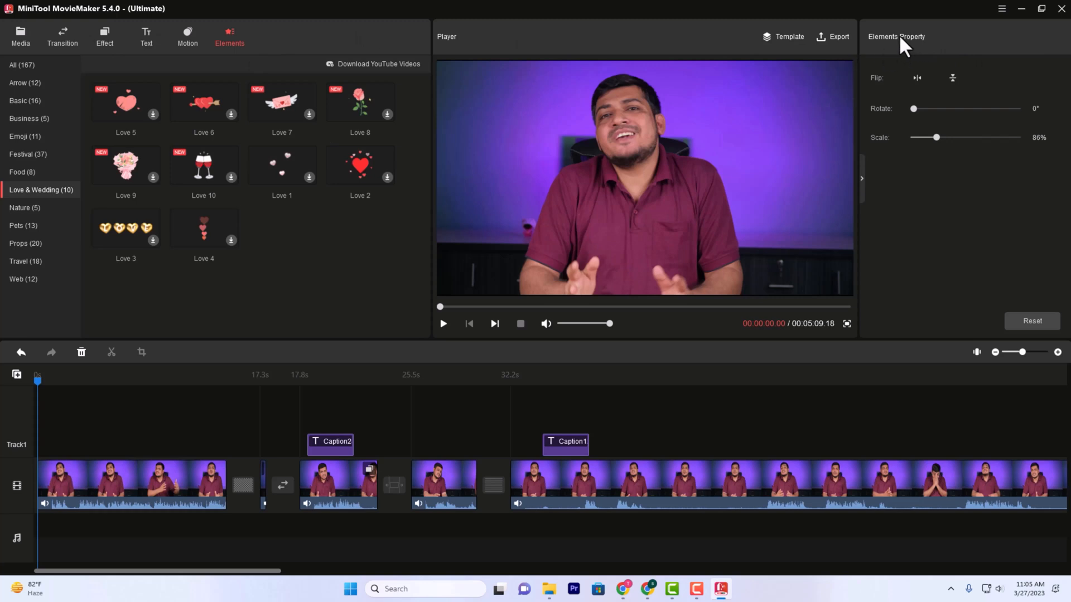
- Look at the video export settings
left_click(833, 48)
left_click(826, 146)
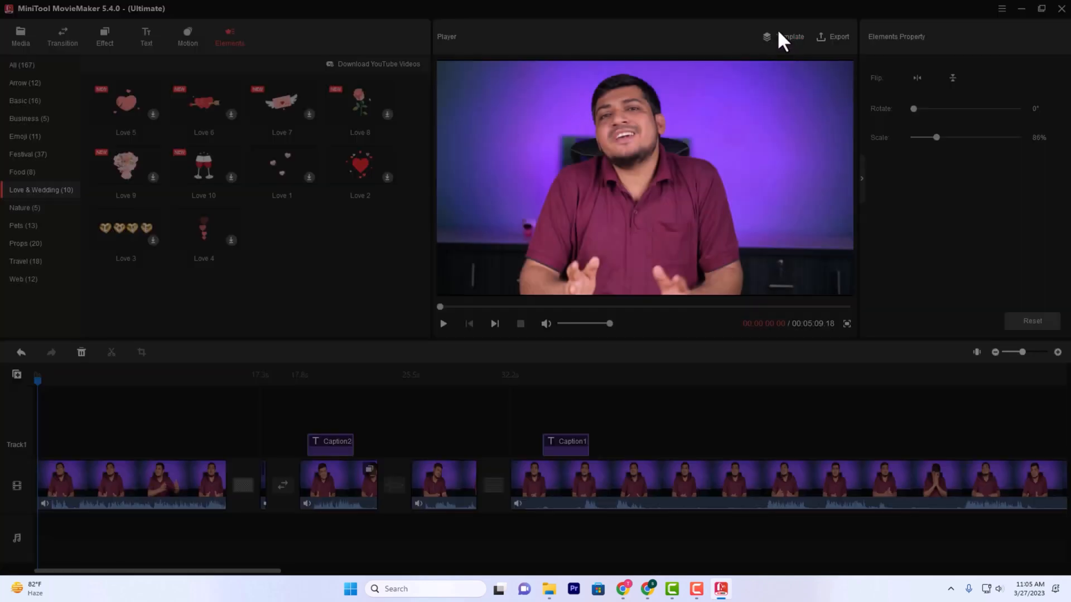
- Browse the full list of movie templates, open the preview of the Photo Book template and close it again
left_click(784, 37)
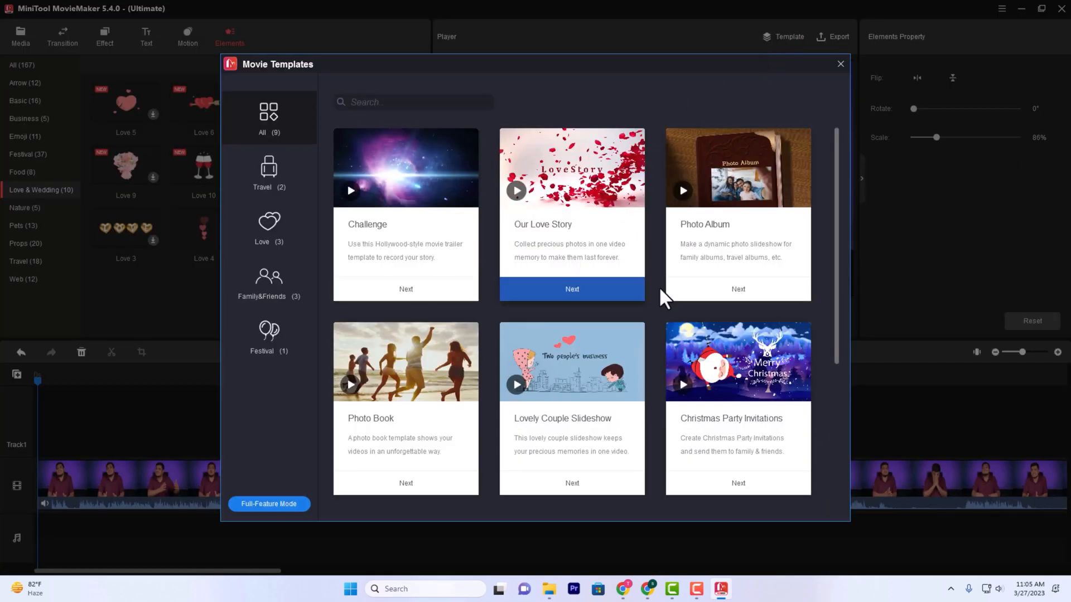
scroll(661, 293, "down", 3)
scroll(620, 282, "up", 1)
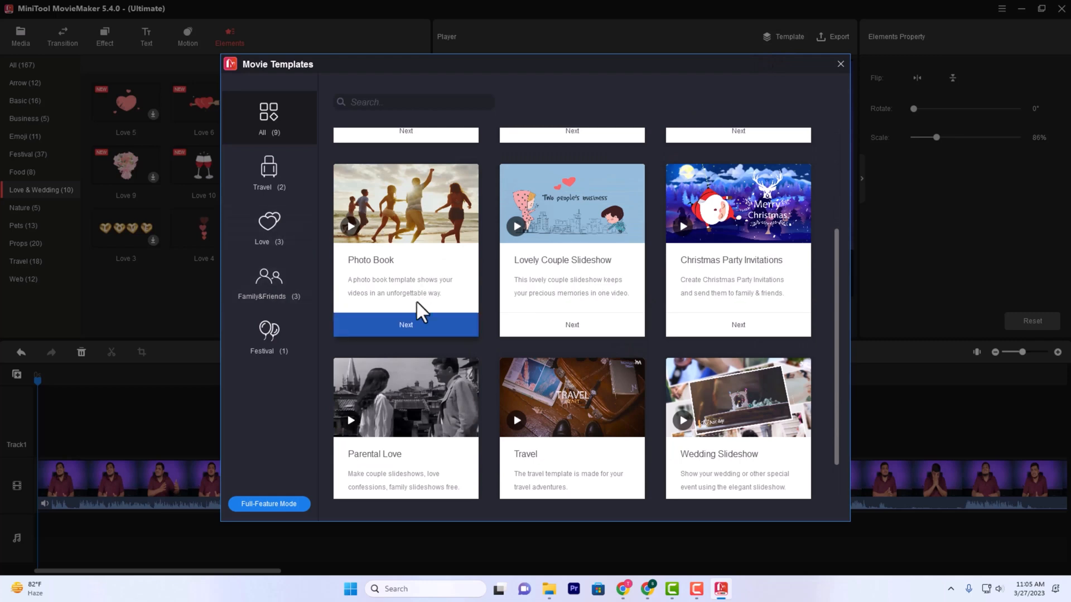
left_click(351, 225)
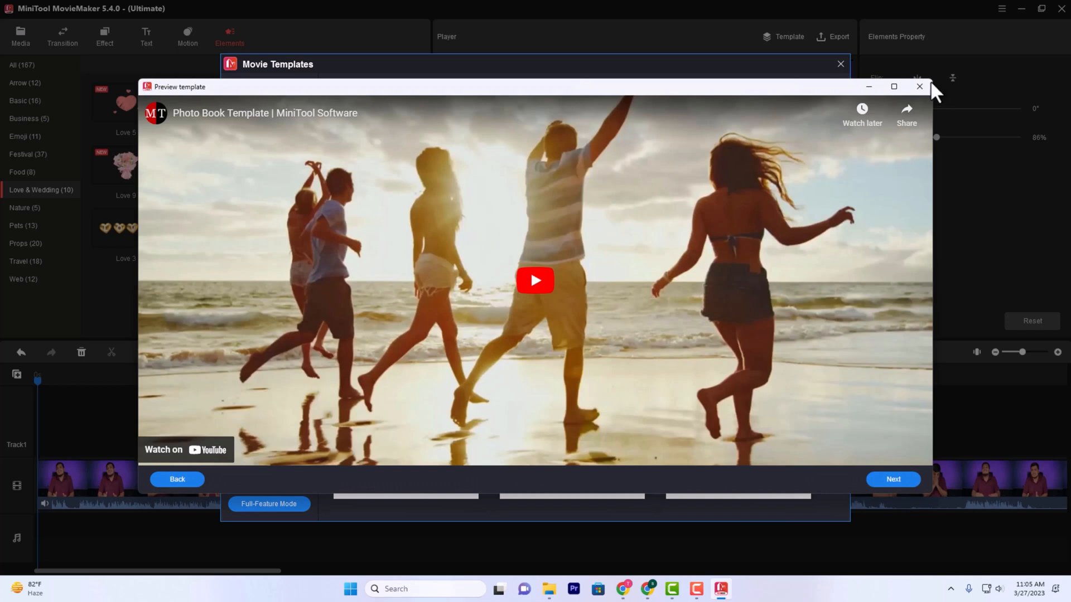
left_click(920, 86)
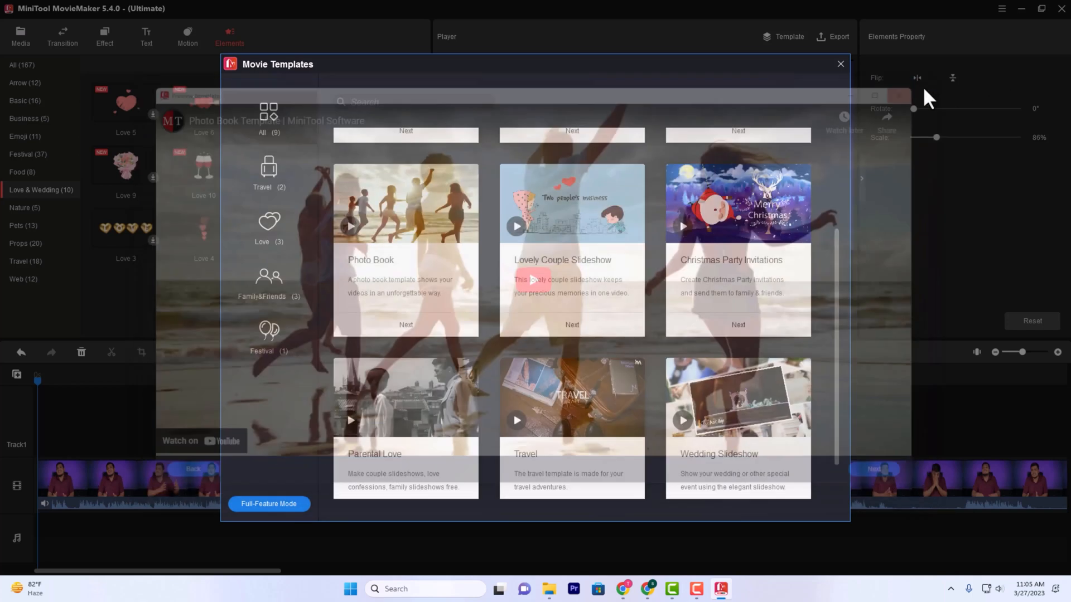
- Look through the Travel, Love, Family&Friends and Festival template categories, and close the template library without choosing one
left_click(259, 179)
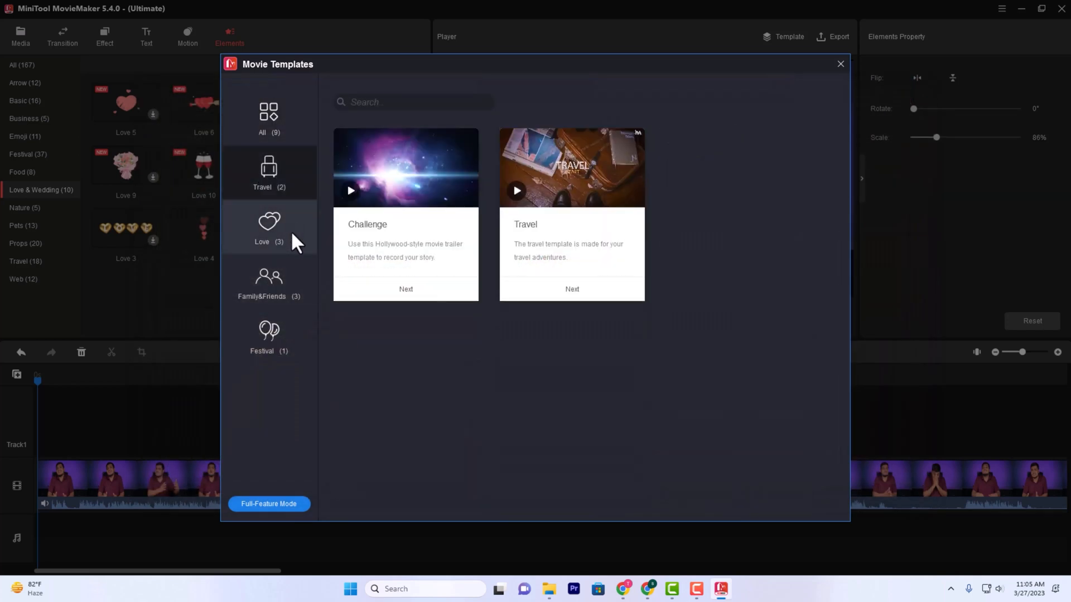
left_click(290, 231)
left_click(288, 285)
left_click(281, 334)
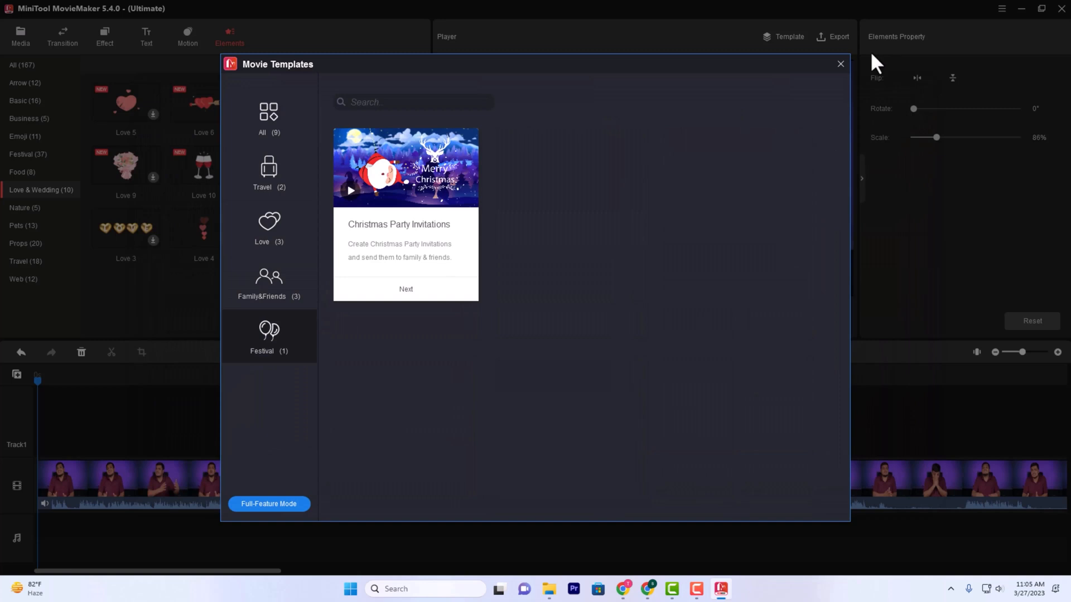
left_click(271, 233)
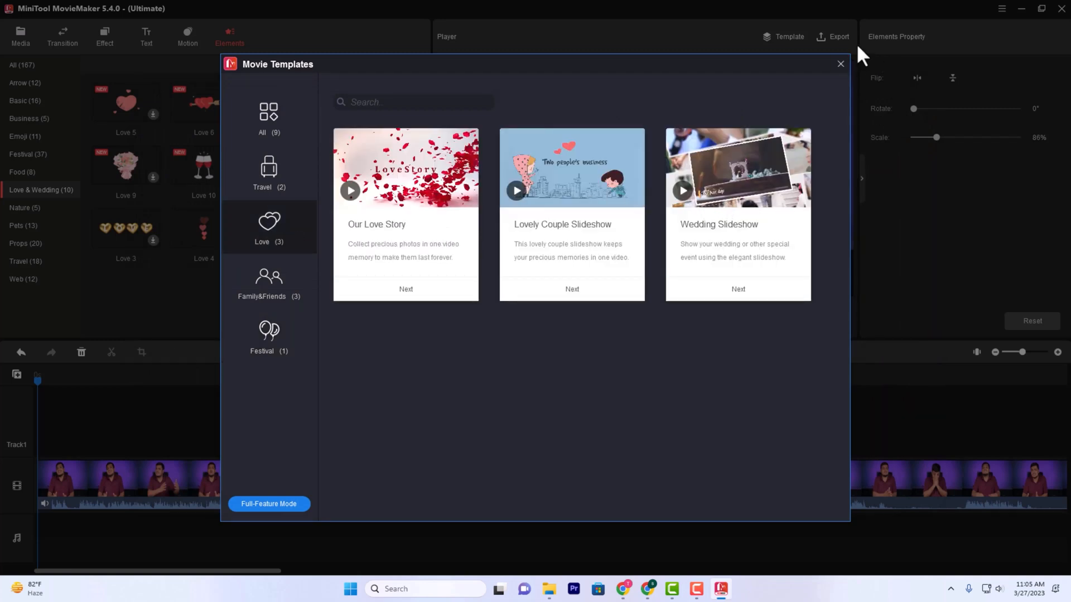
left_click(840, 63)
- Open the video export settings for PC, select the Best quality and set the resolution to 1440x1080
left_click(837, 37)
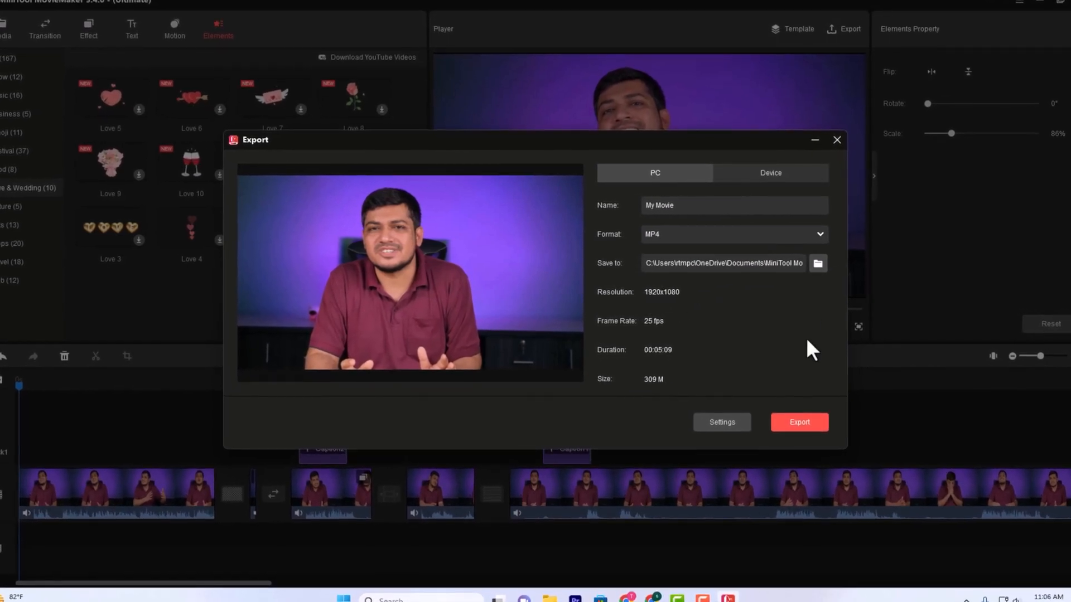
left_click(732, 423)
left_click(407, 221)
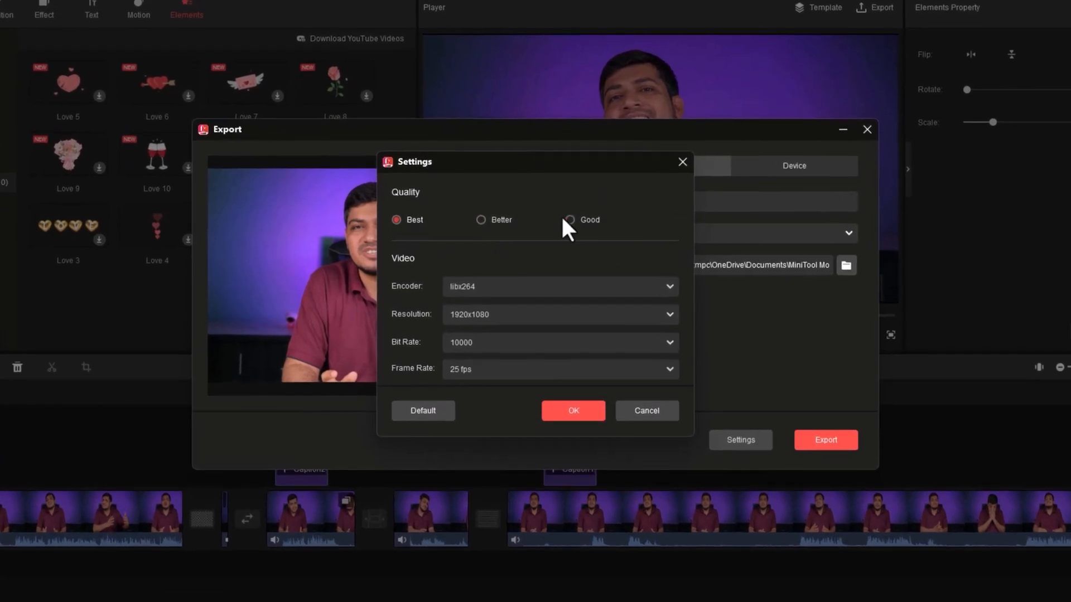
left_click(583, 219)
left_click(394, 219)
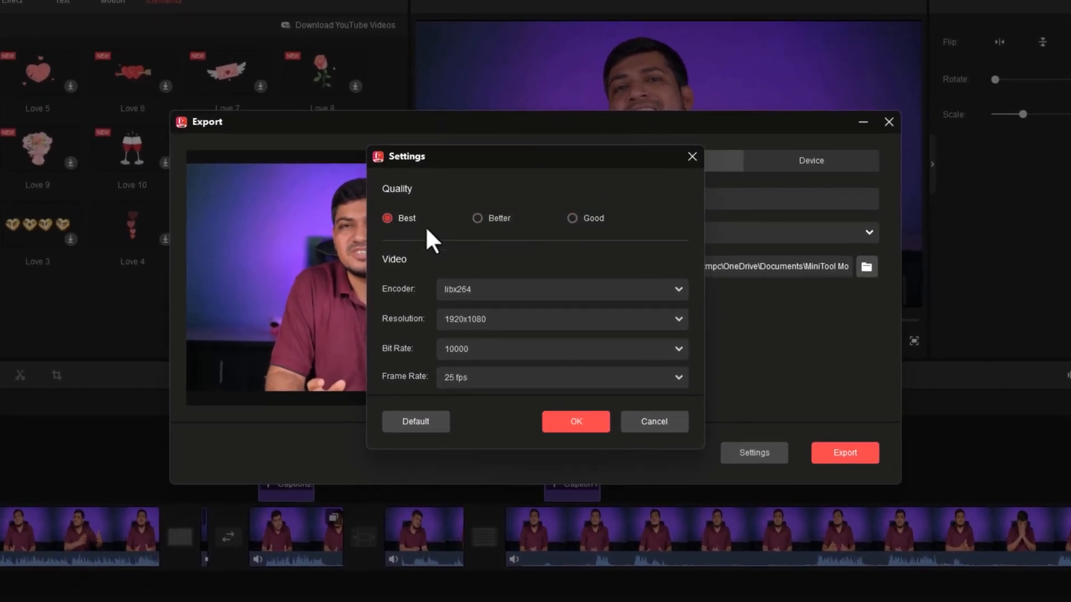
left_click(679, 326)
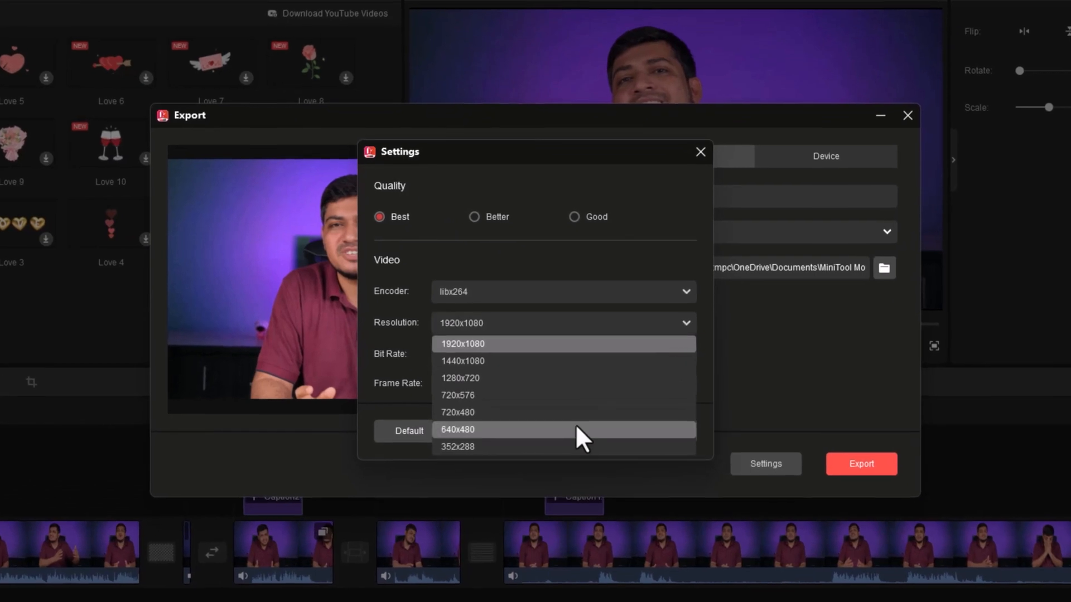
left_click(567, 362)
- Try the Better quality preset, settle on Good, and apply the PC export settings
left_click(581, 292)
left_click(580, 296)
left_click(470, 215)
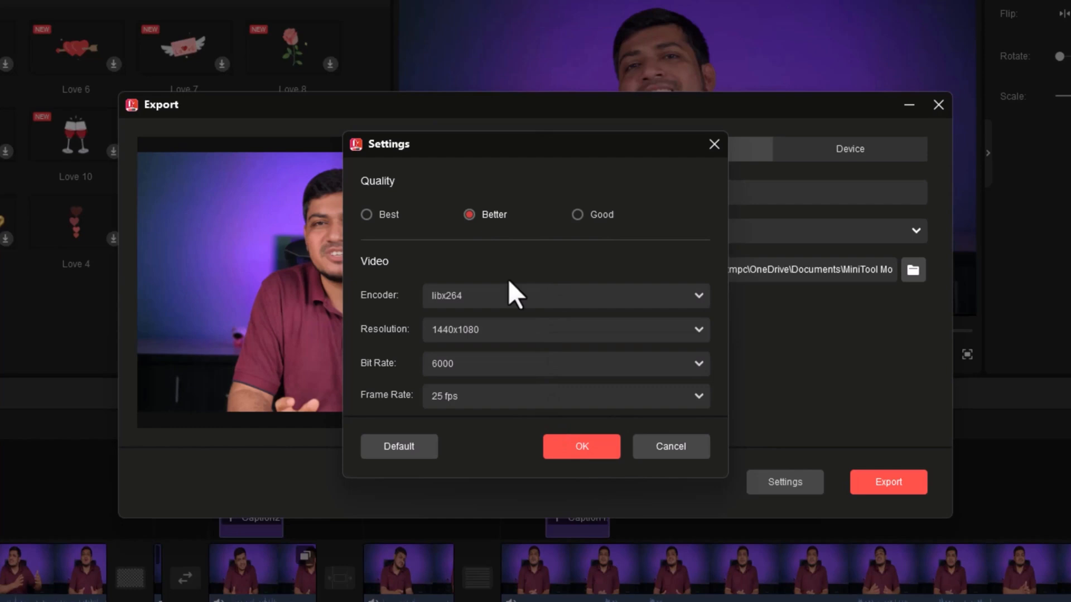
left_click(487, 331)
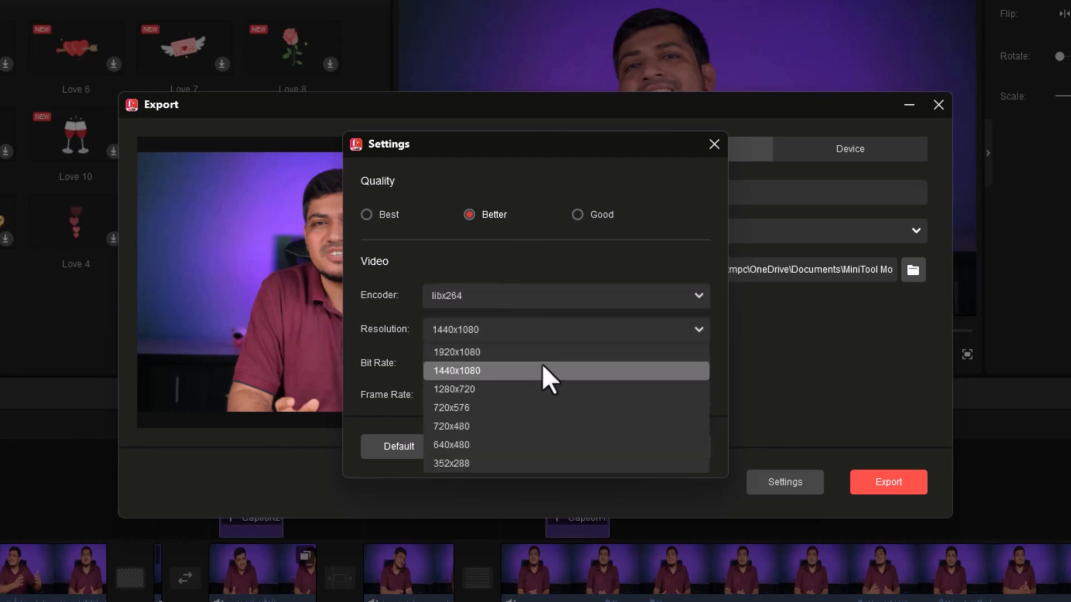
left_click(503, 299)
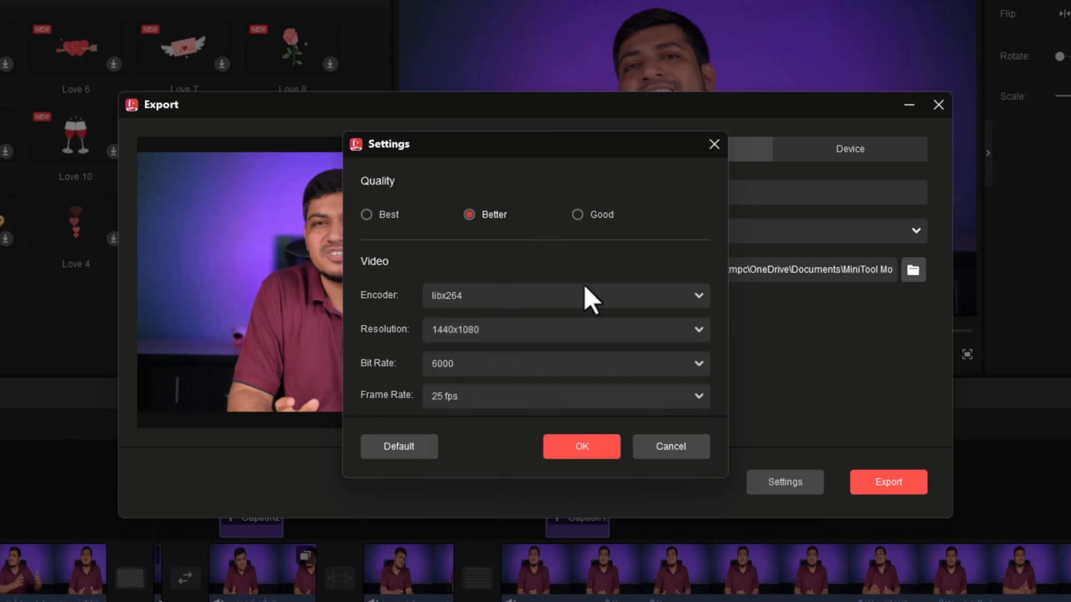
left_click(580, 215)
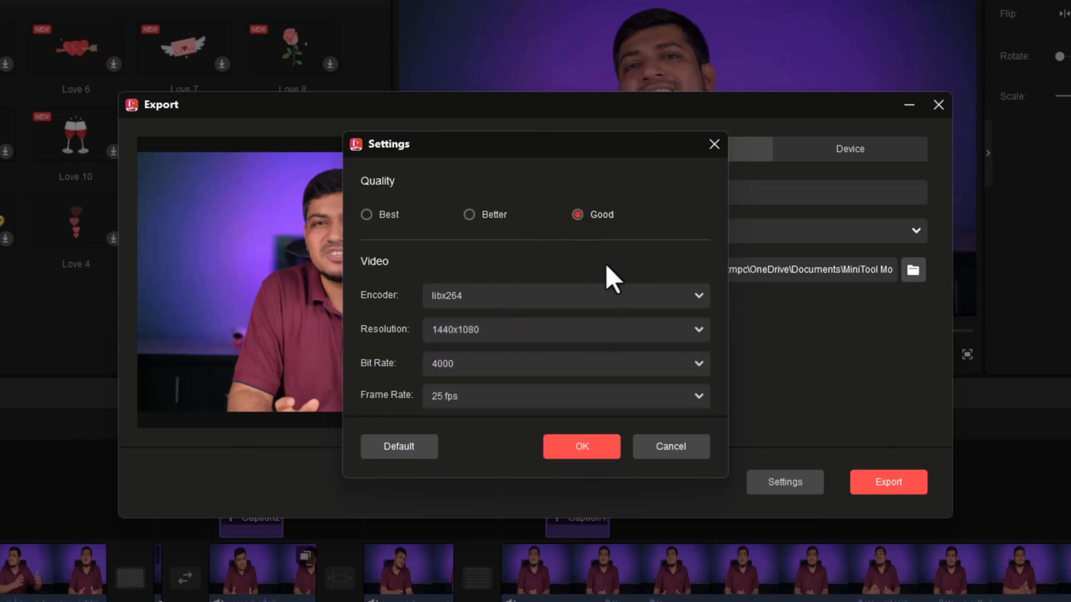
left_click(584, 450)
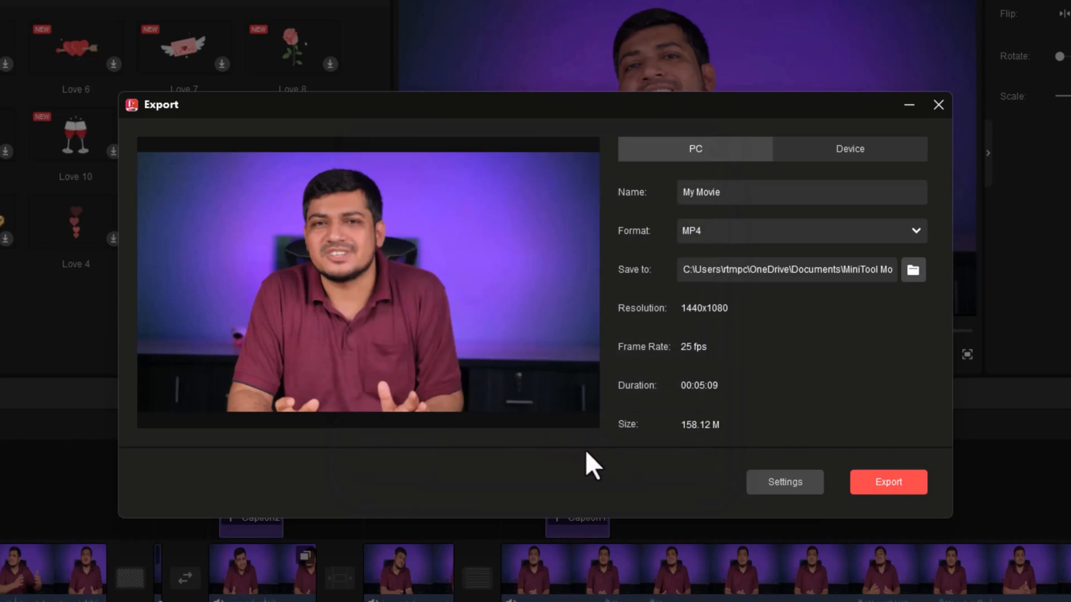
- Switch the export target to a device, keep the iPhone format, and start exporting My Movie
left_click(852, 149)
left_click(755, 234)
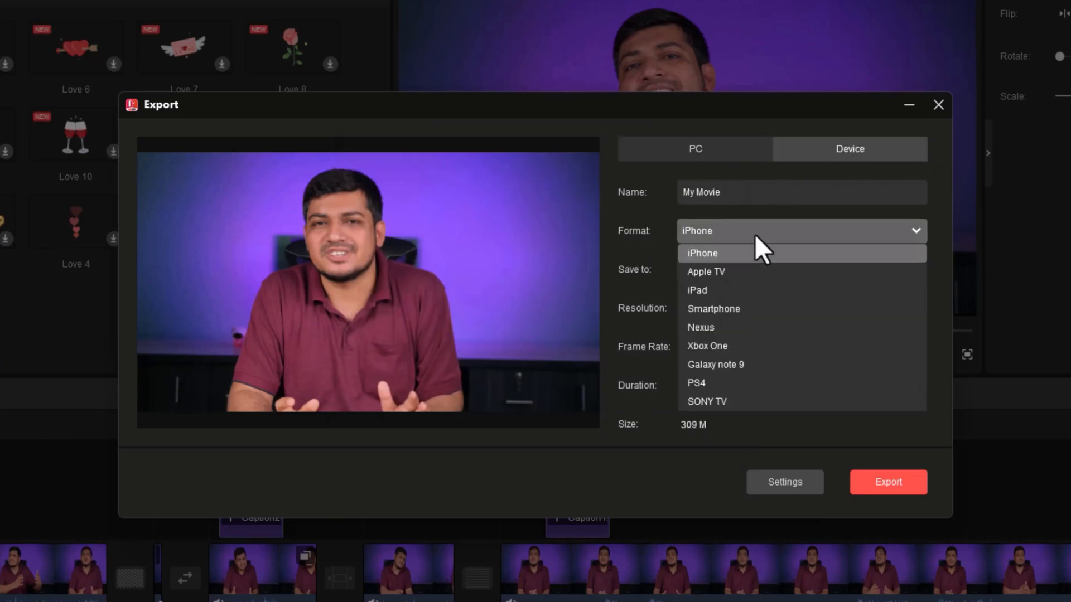
left_click(664, 305)
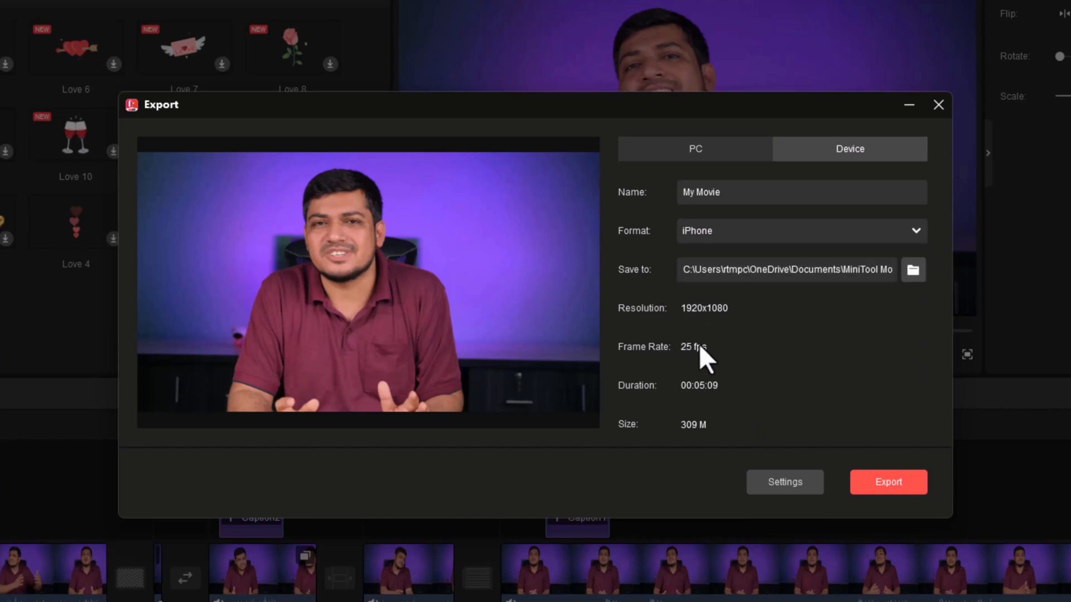
left_click(901, 480)
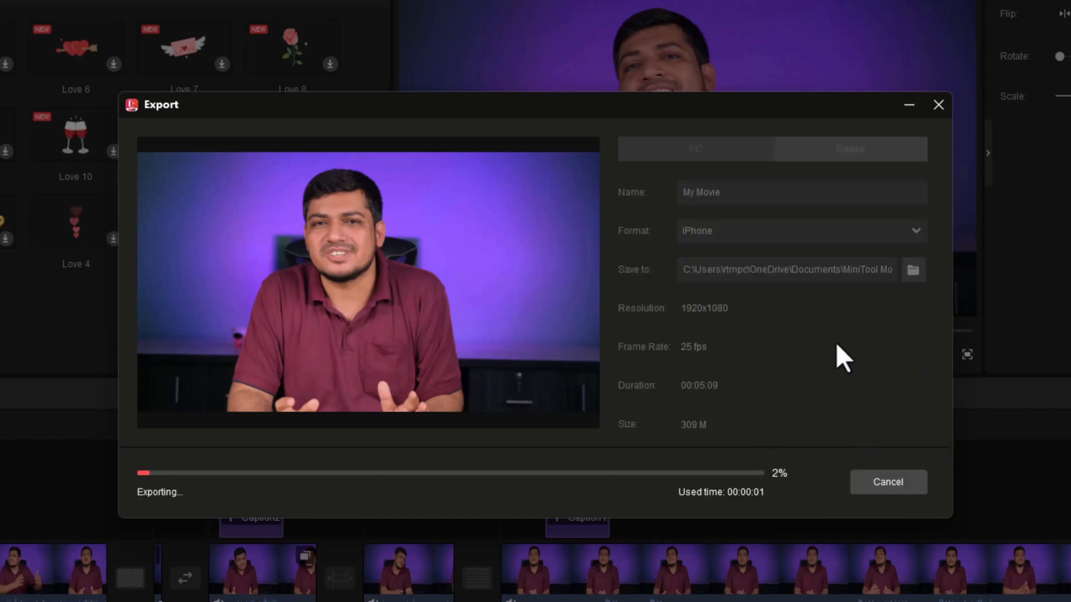